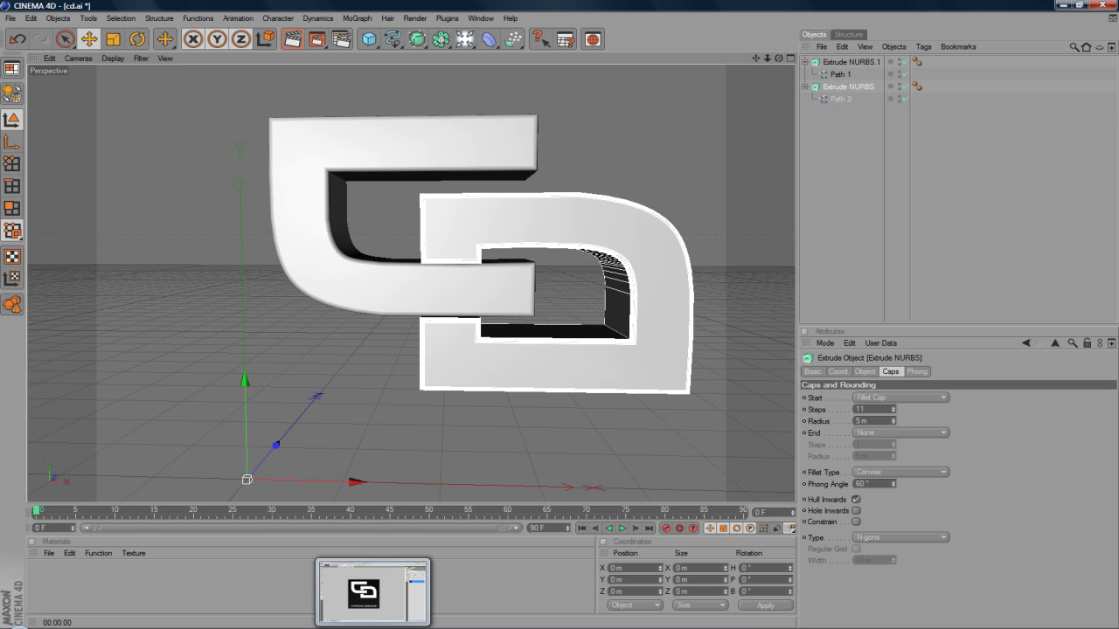
In the Untitled-1 logo document, select the c text layer with the Move tool active
click(832, 205)
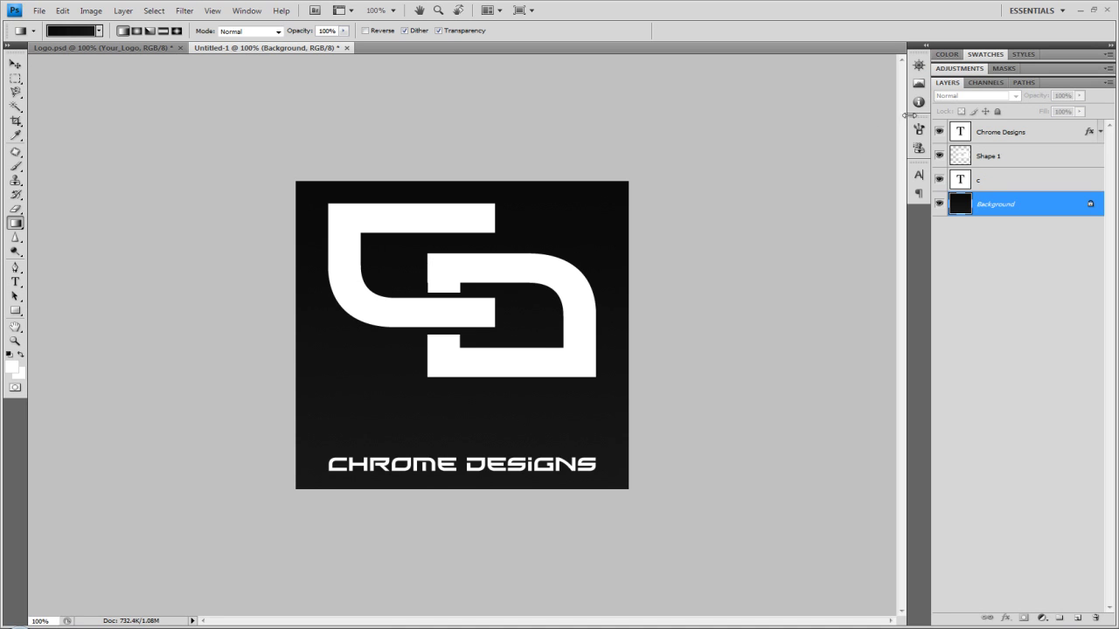
click(996, 182)
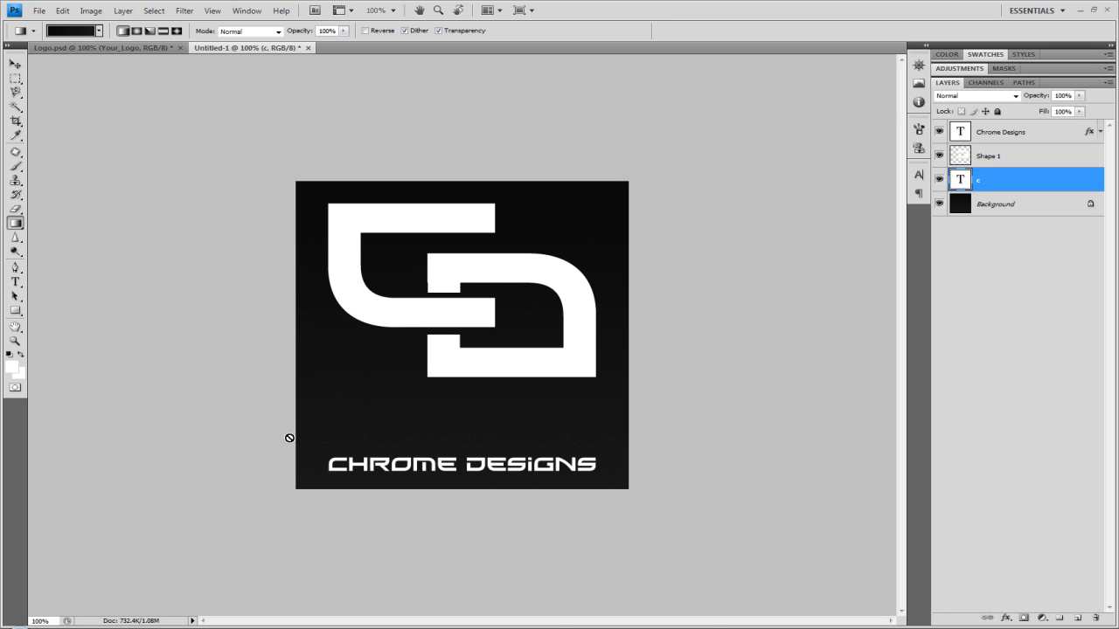
click(15, 64)
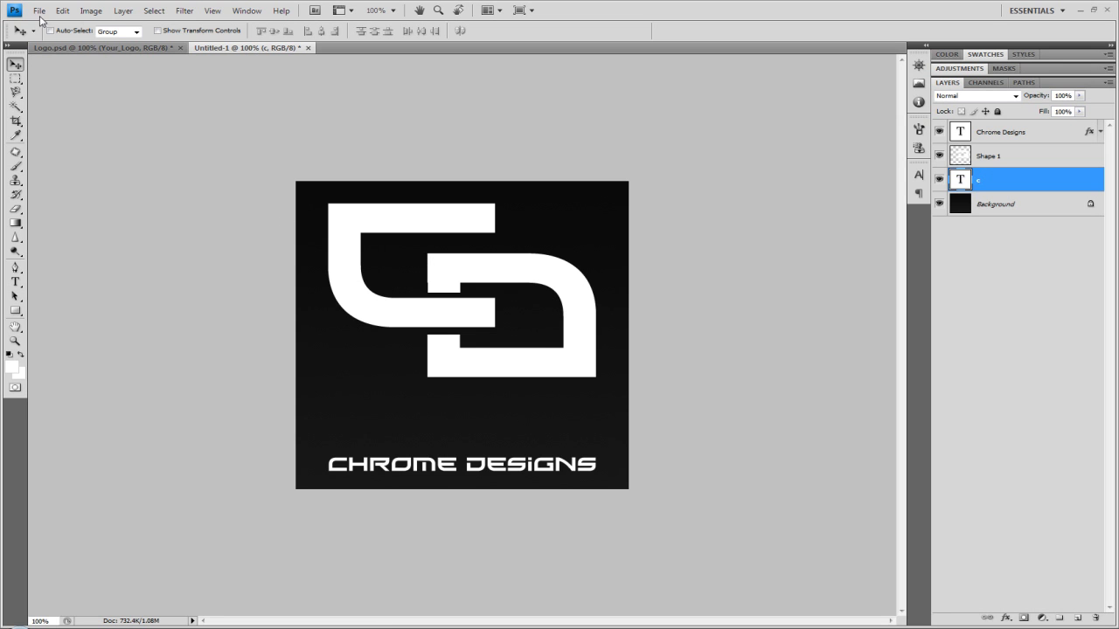
click(40, 11)
Create a new square document and fill its canvas with black using the Paint Bucket
click(48, 27)
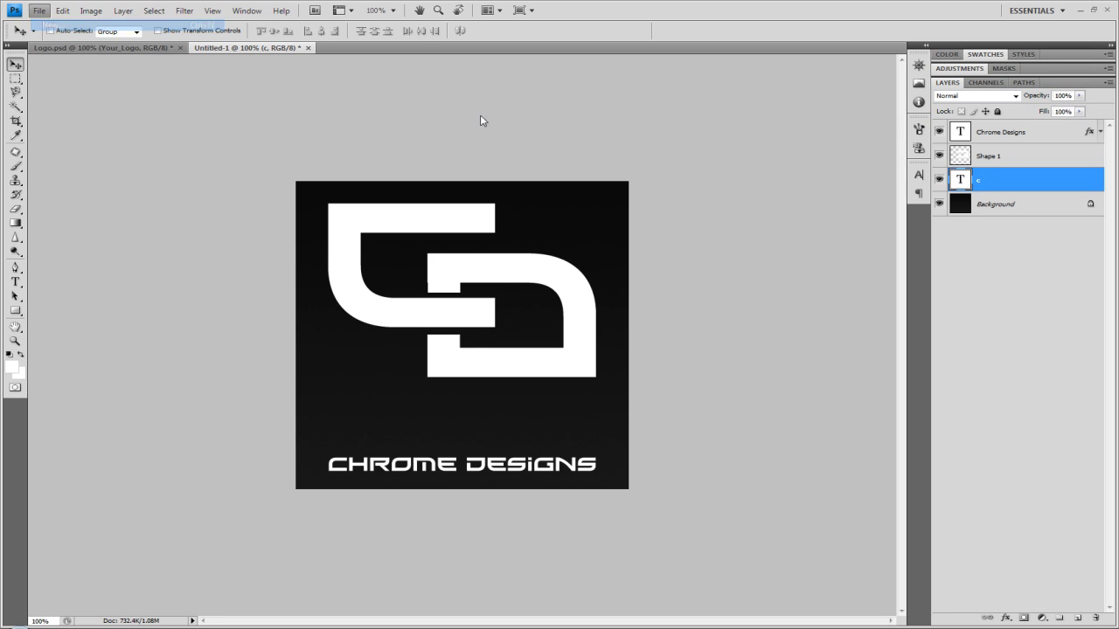
click(645, 129)
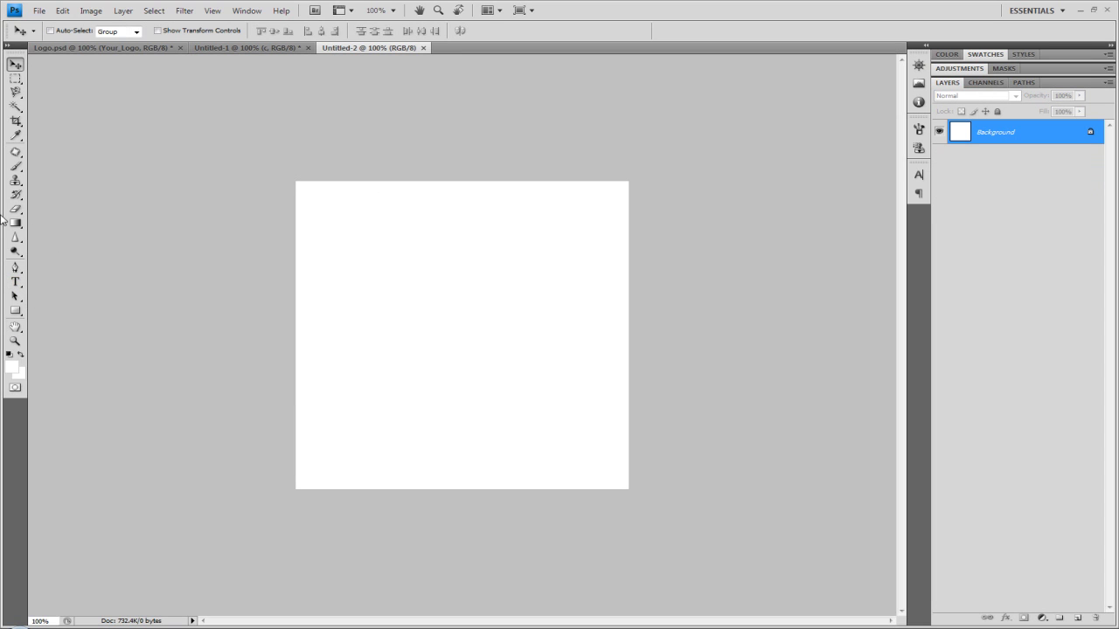
drag(7, 224, 77, 231)
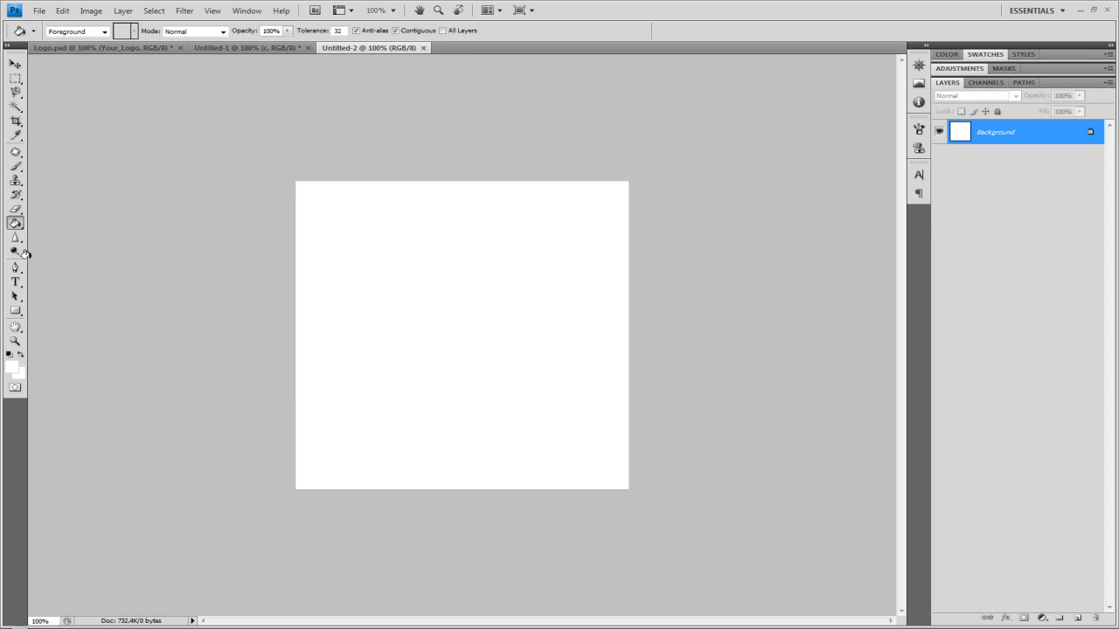
click(7, 367)
drag(405, 241, 254, 535)
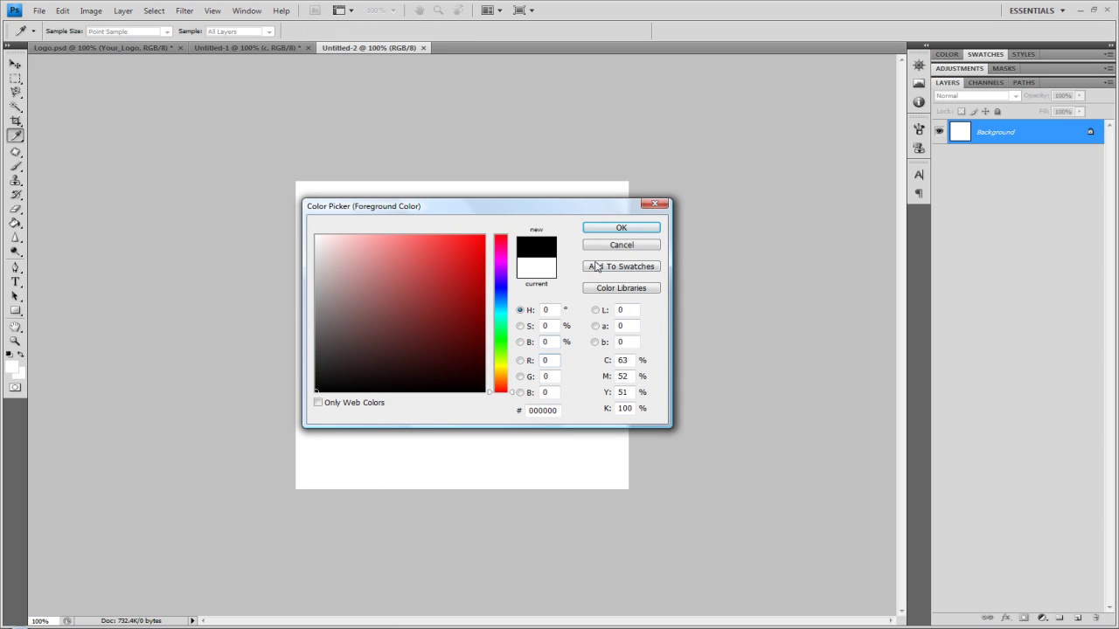
click(611, 229)
click(502, 257)
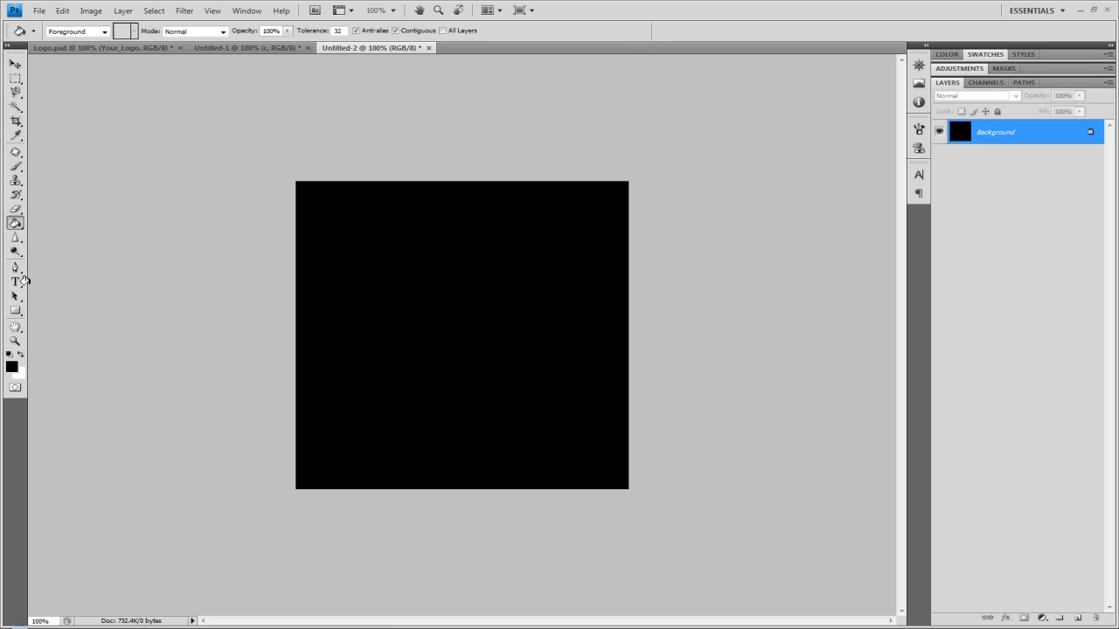
Set the Type tool colour to white and start a text layer on the canvas left
click(18, 281)
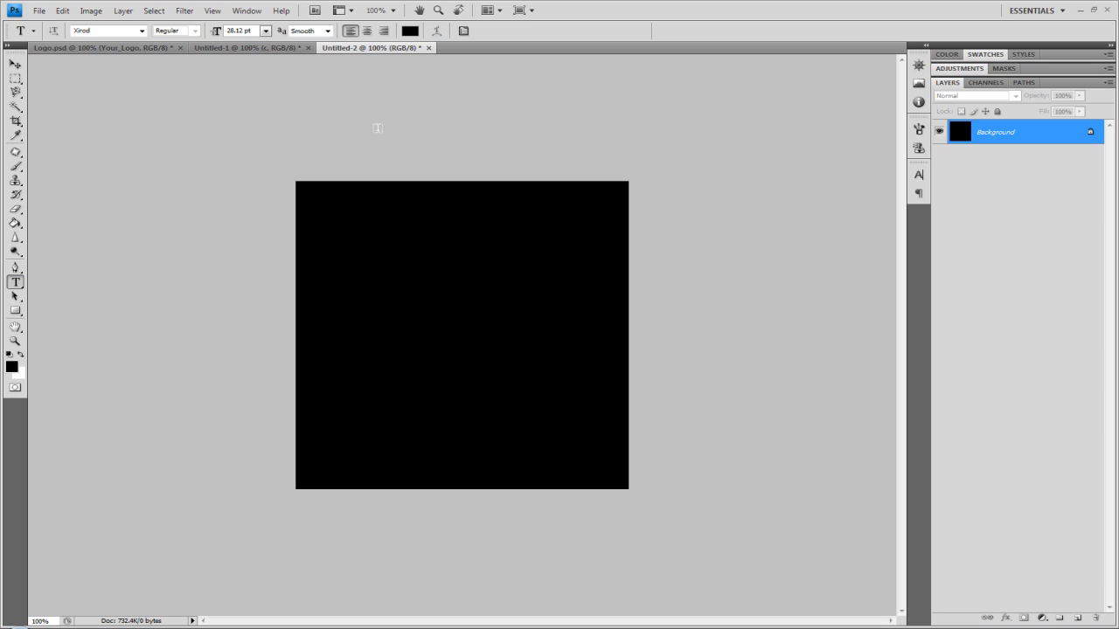
click(410, 31)
click(315, 236)
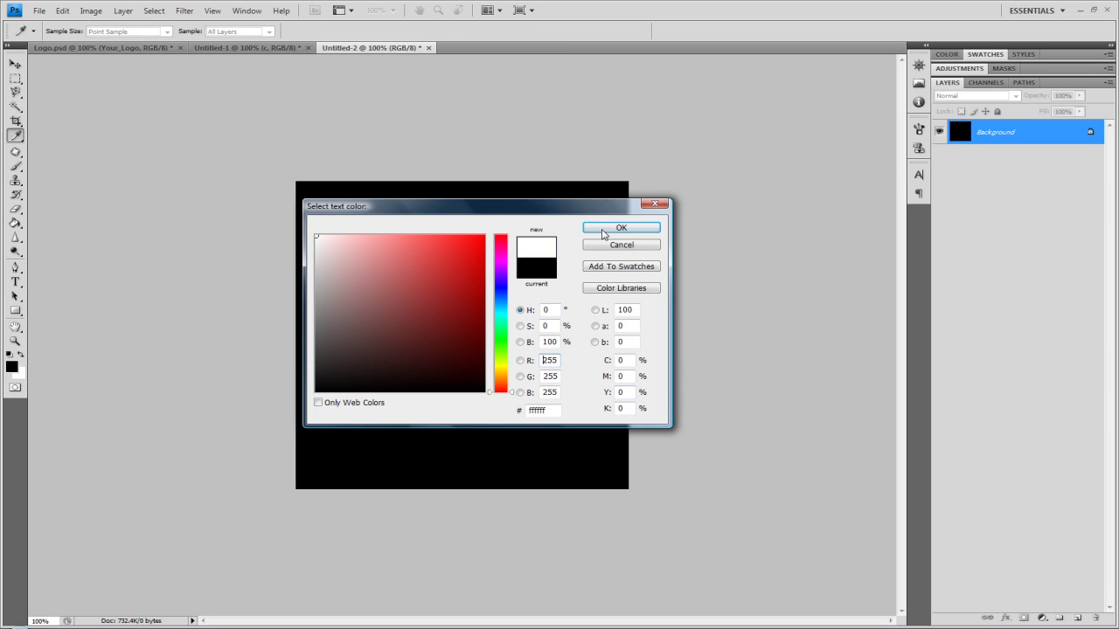
click(612, 228)
click(367, 318)
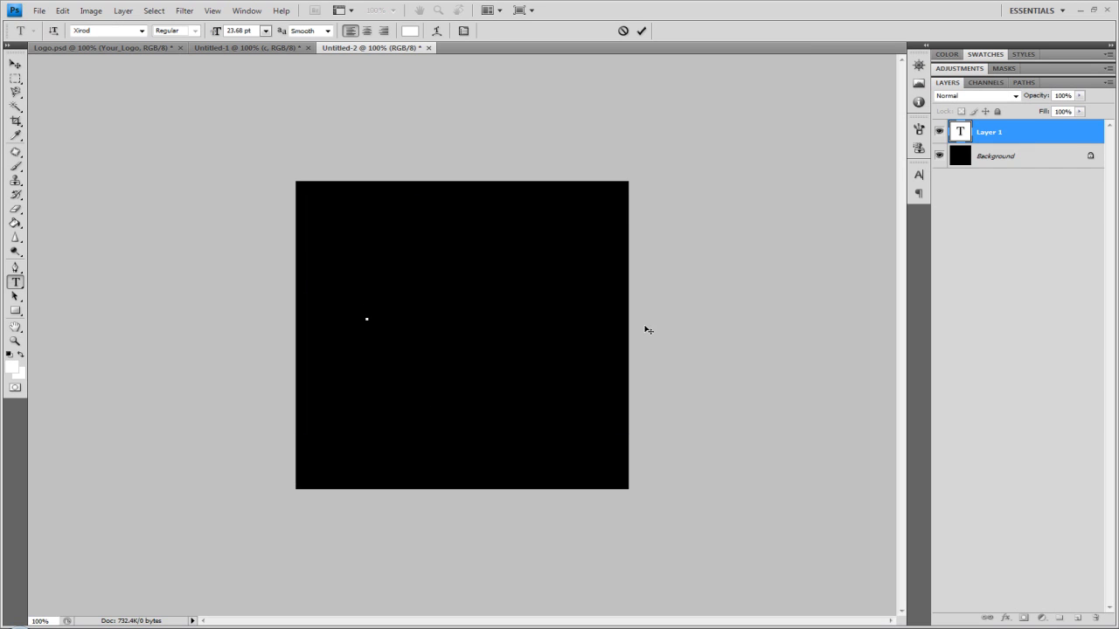
Type a C, then free-transform it to a large size in the canvas upper left
text(C)
click(63, 11)
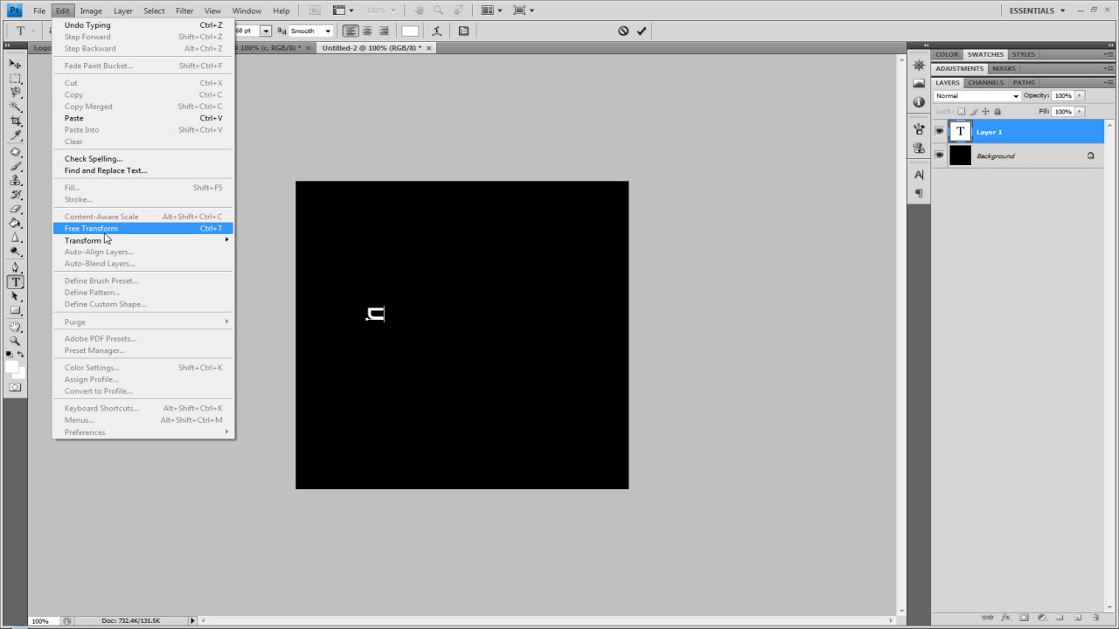
click(103, 230)
drag(385, 325, 560, 484)
drag(477, 448, 431, 356)
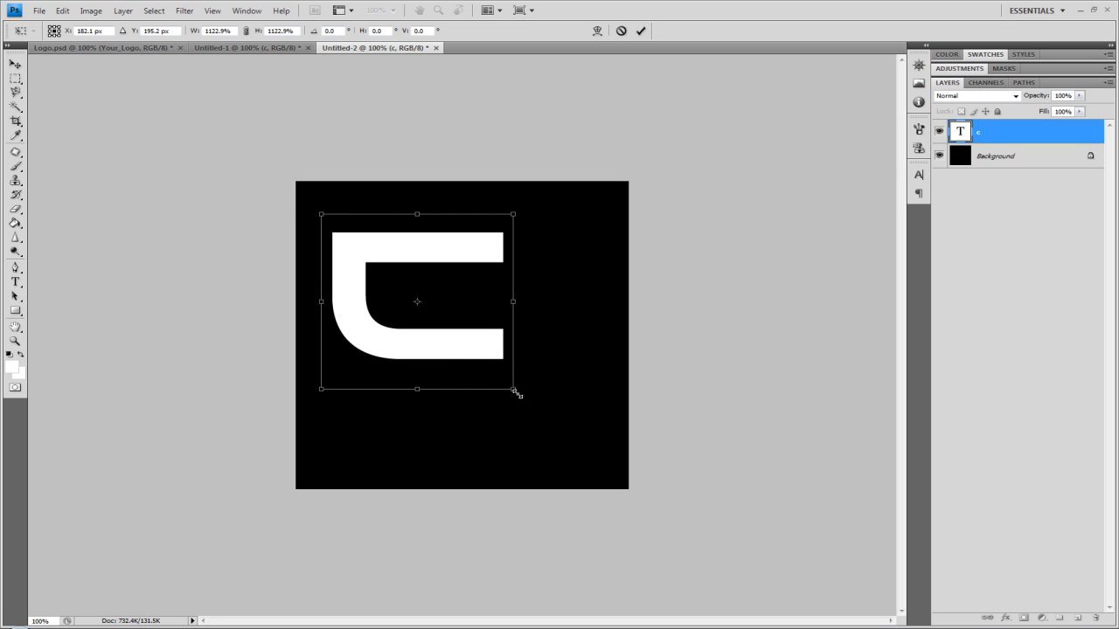
drag(514, 391, 482, 357)
click(640, 31)
Duplicate the C layer, retype the copy as a d glyph, and position it lower right against the C
key(ctrl+j)
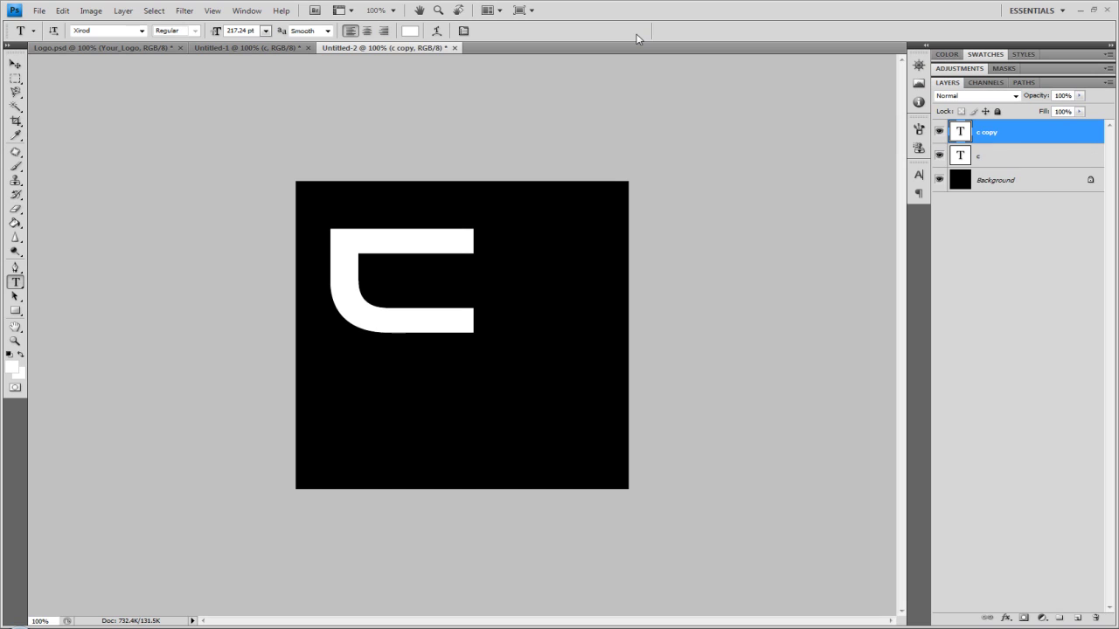
click(15, 66)
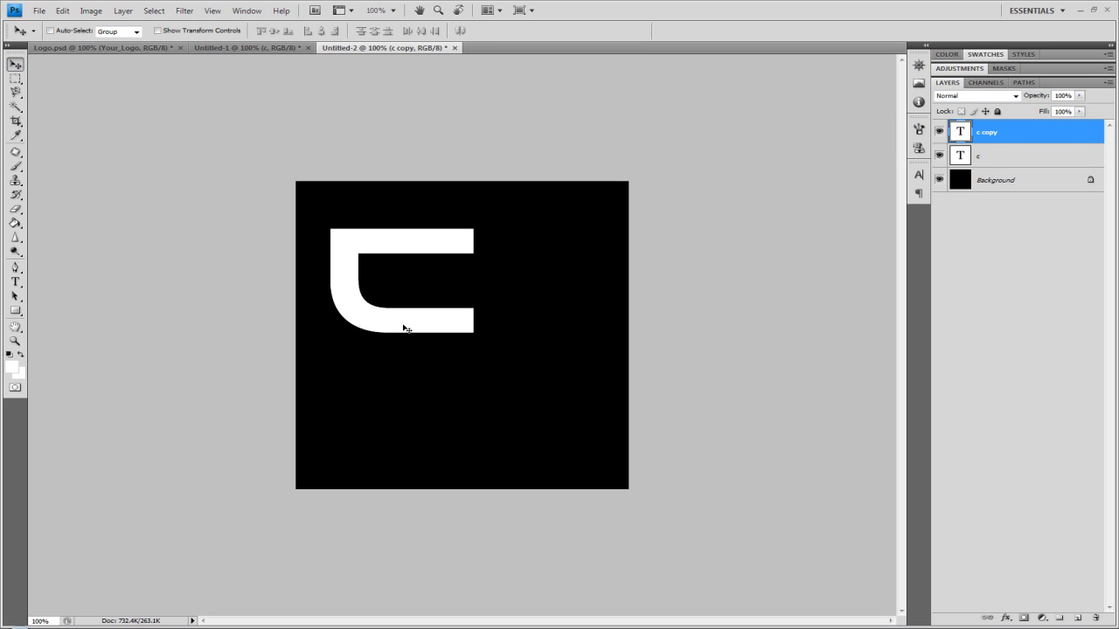
drag(410, 324, 502, 416)
click(15, 281)
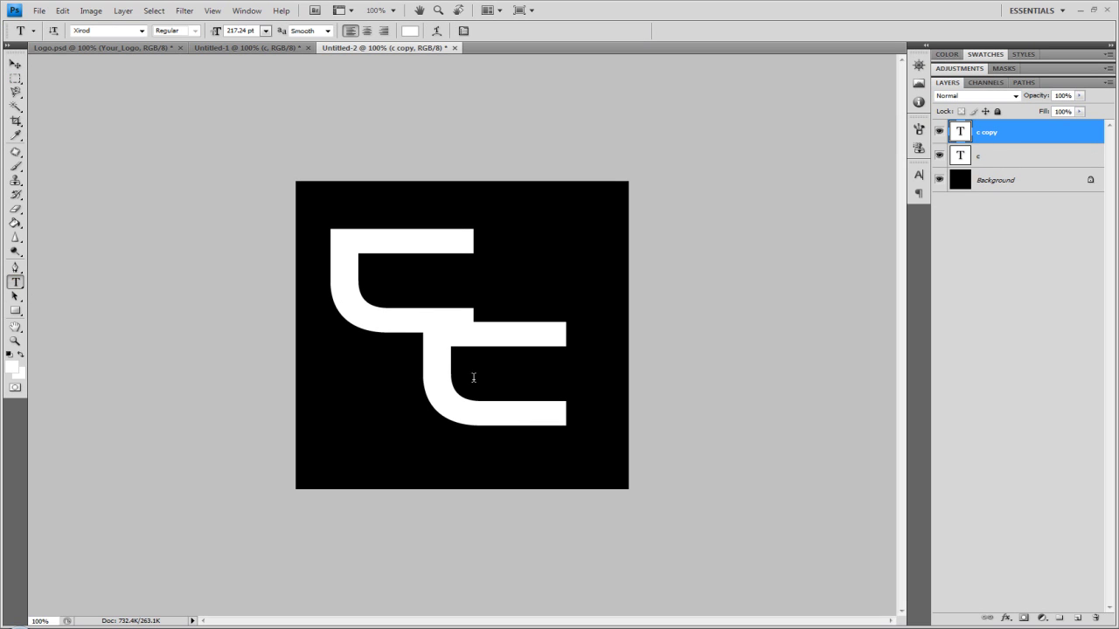
drag(474, 377, 305, 382)
text(a)
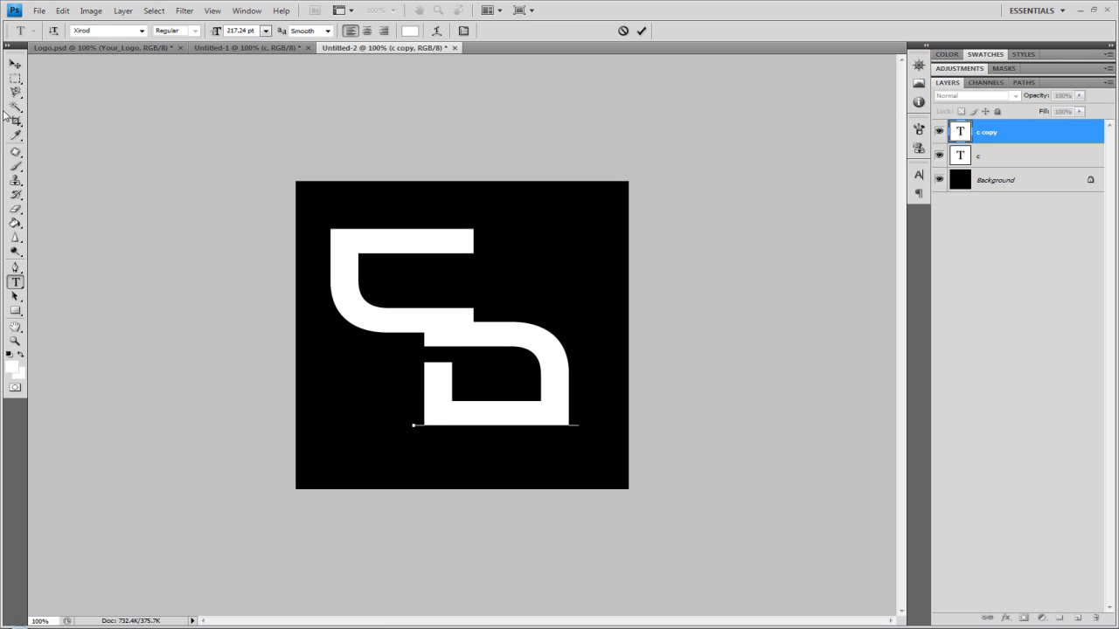
click(15, 66)
drag(530, 411, 592, 402)
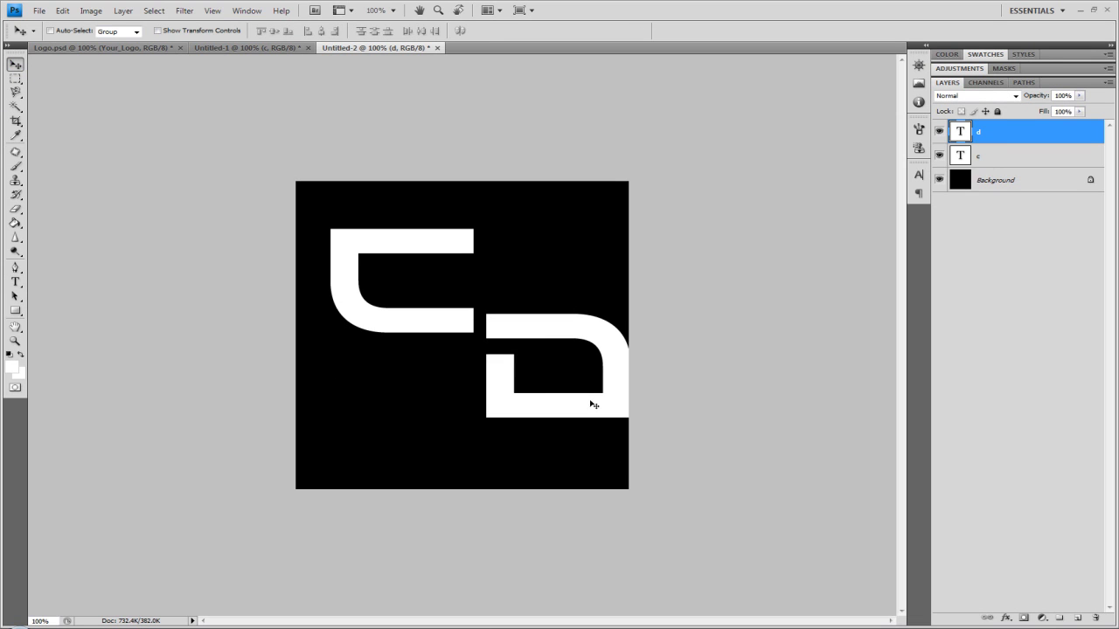
click(306, 51)
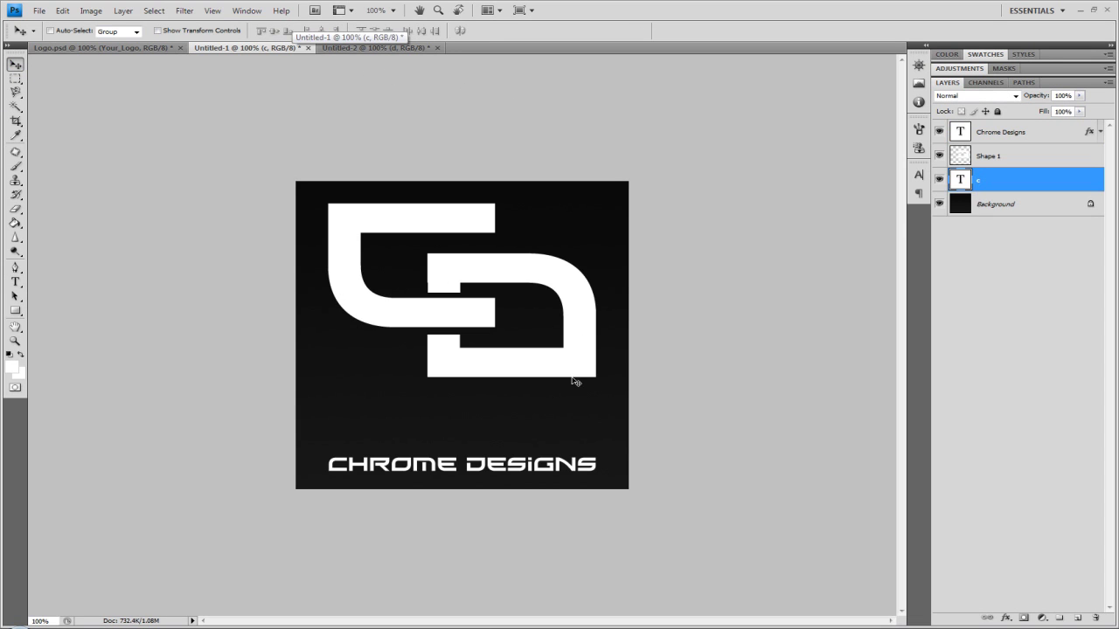
click(409, 47)
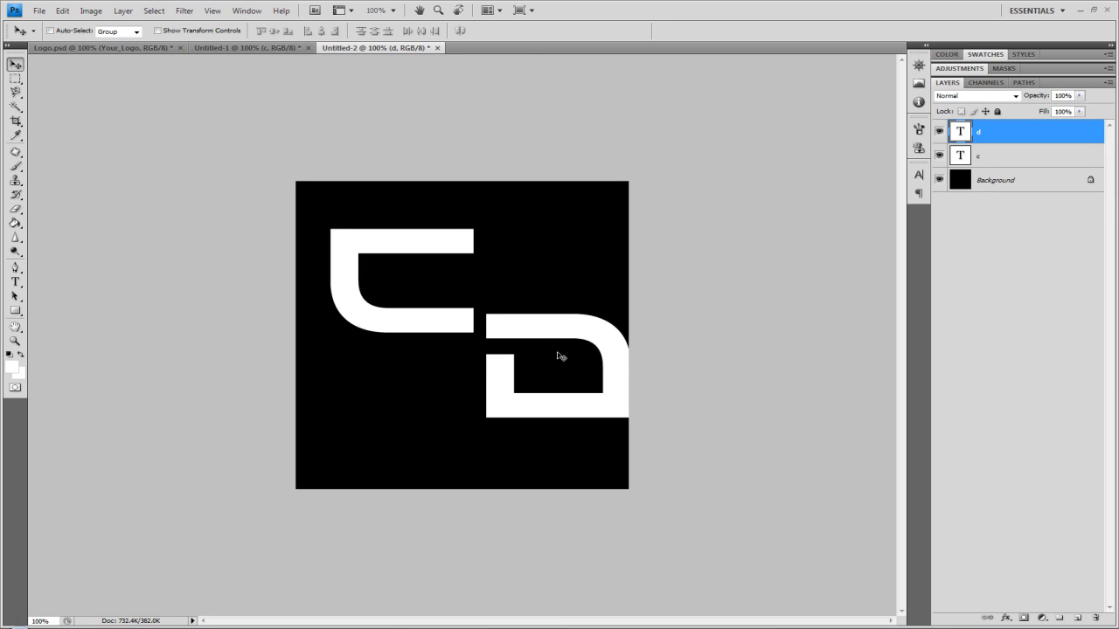
drag(592, 340, 579, 363)
Zoom in on the d and draw a white rectangle filling the gap in its left stroke
click(15, 340)
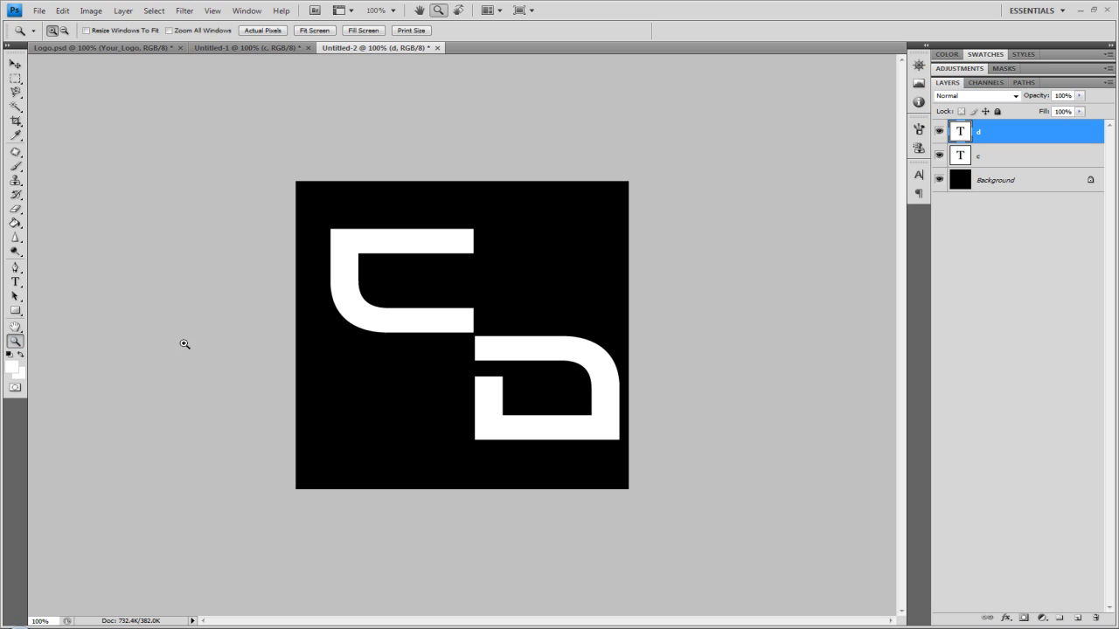
click(450, 347)
click(541, 368)
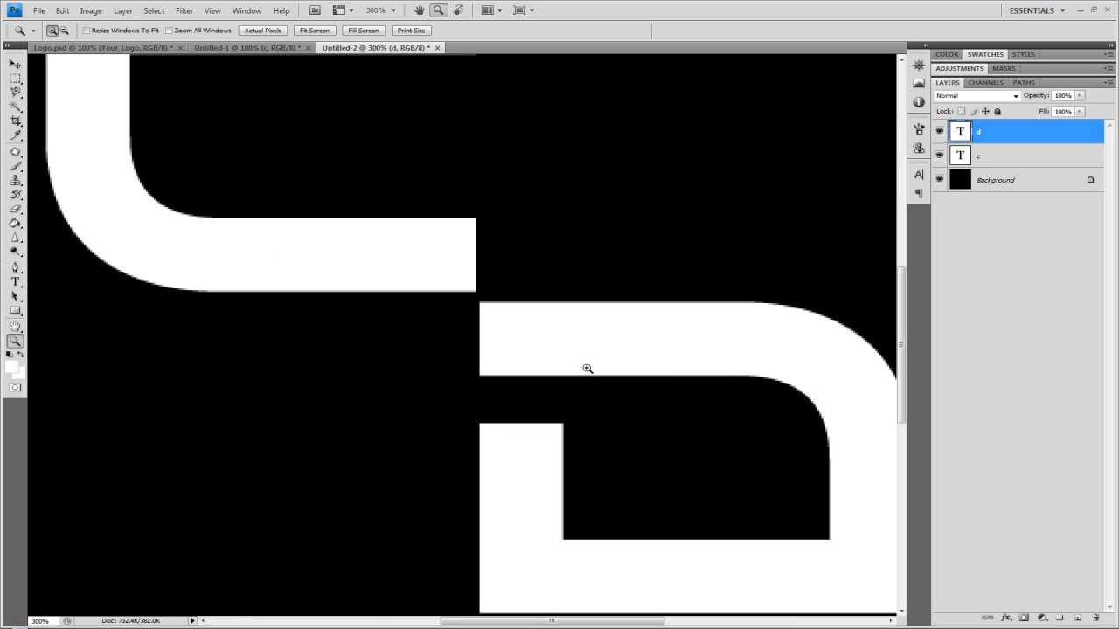
click(15, 310)
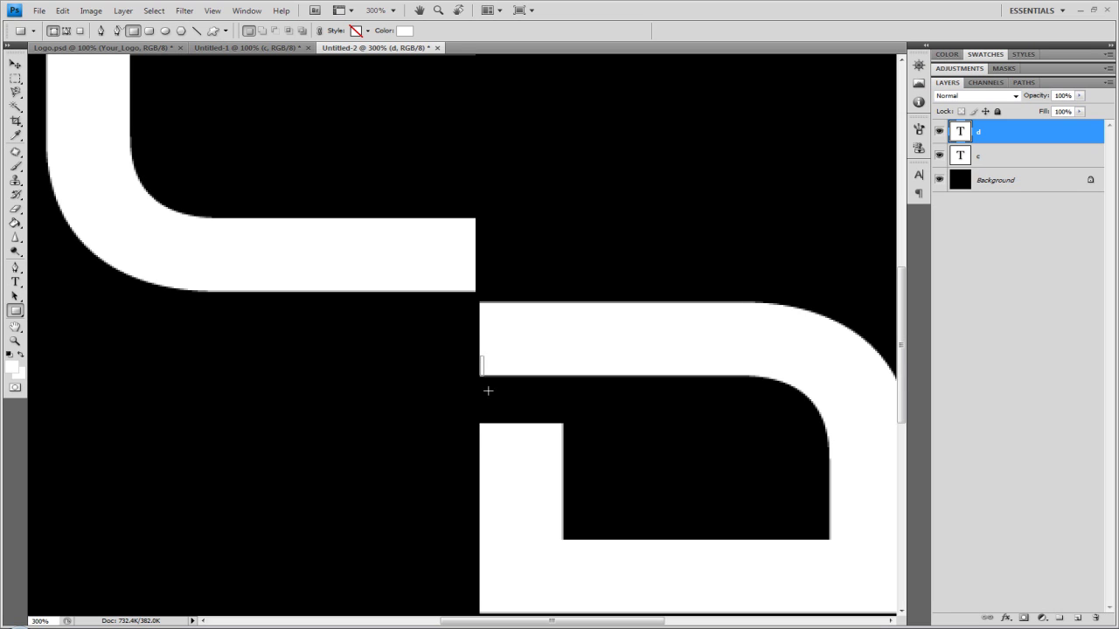
drag(488, 390, 564, 479)
click(16, 66)
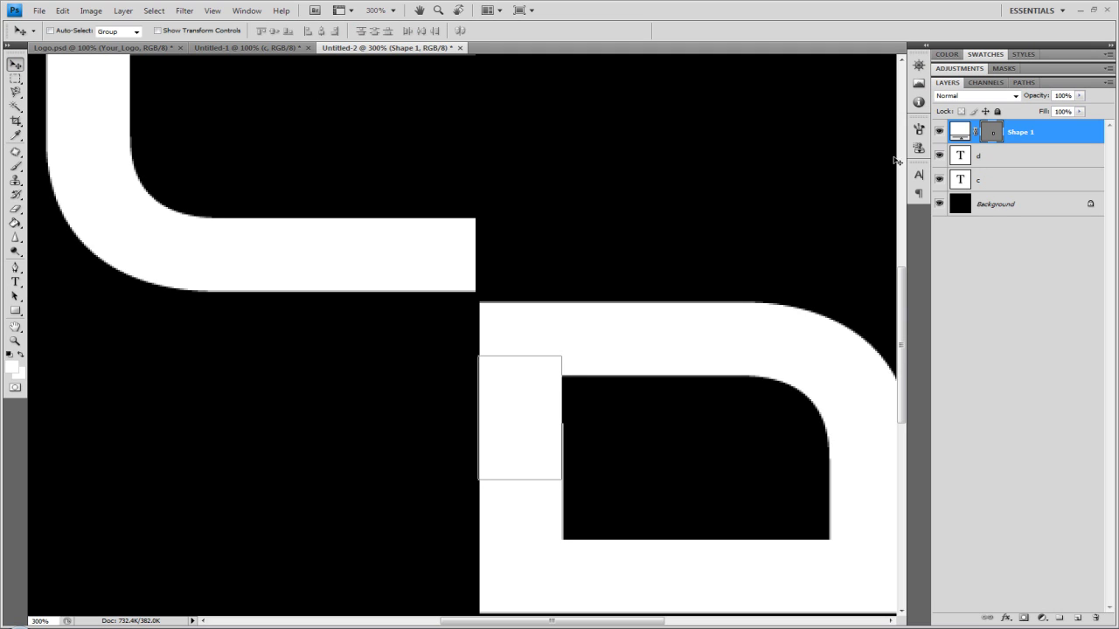
click(1002, 214)
Rasterize the d text and merge it with the Shape 1 rectangle layer
click(1001, 214)
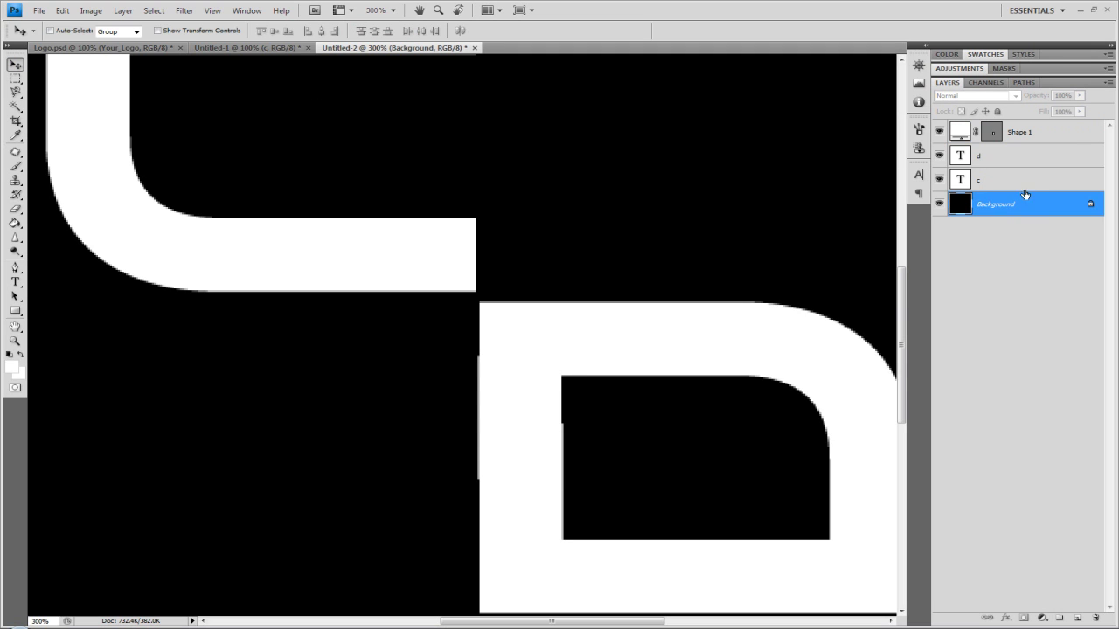
click(1027, 133)
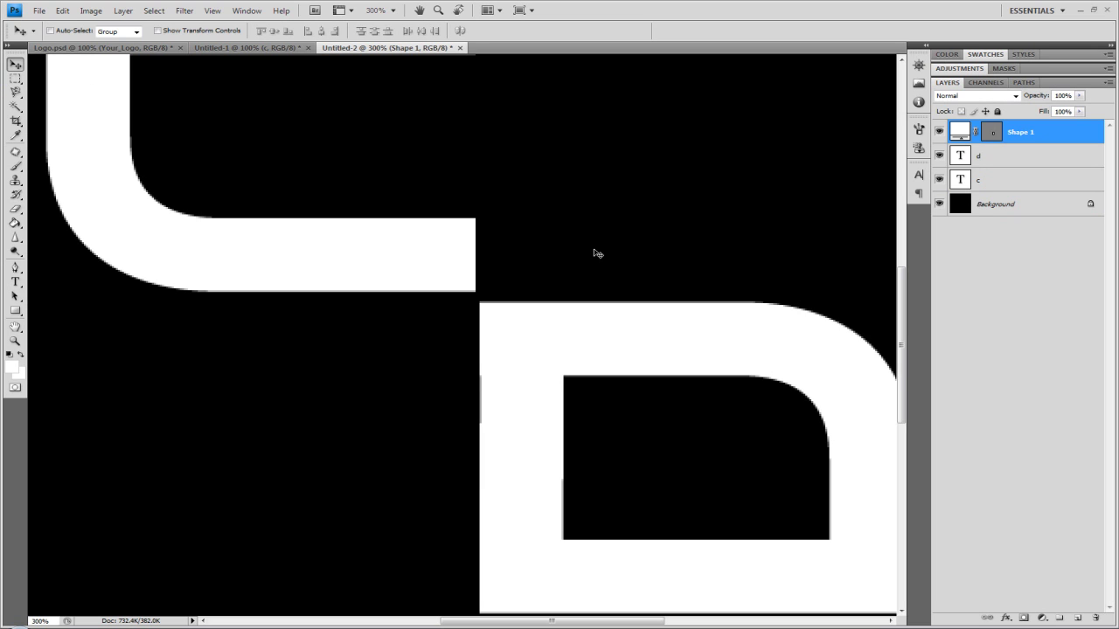
shift+click(1027, 160)
right_click(1027, 160)
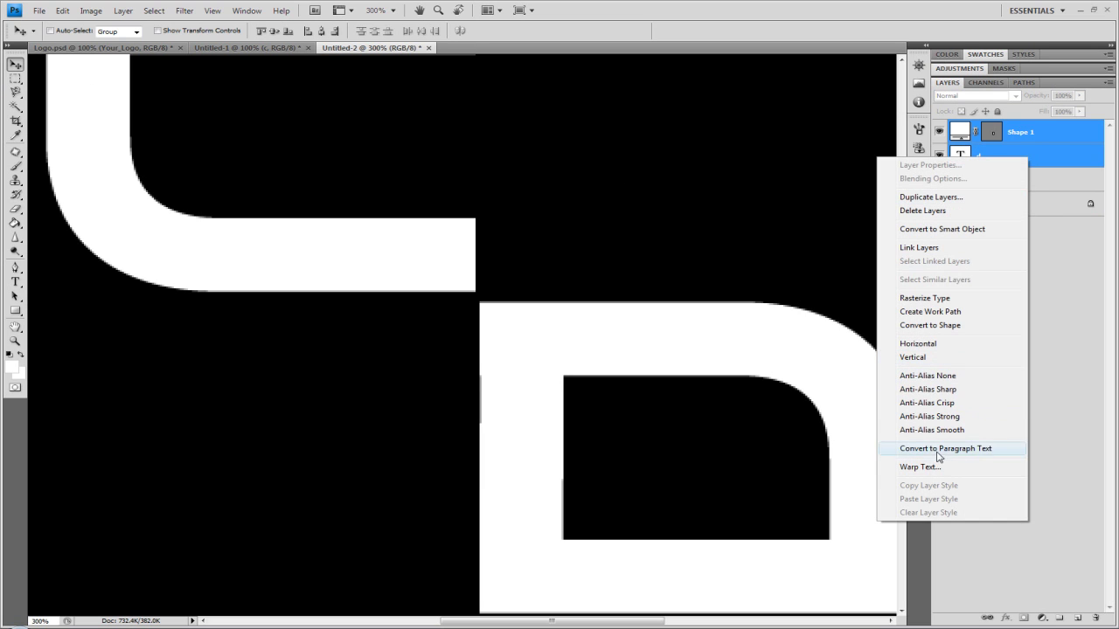
click(935, 298)
right_click(1041, 151)
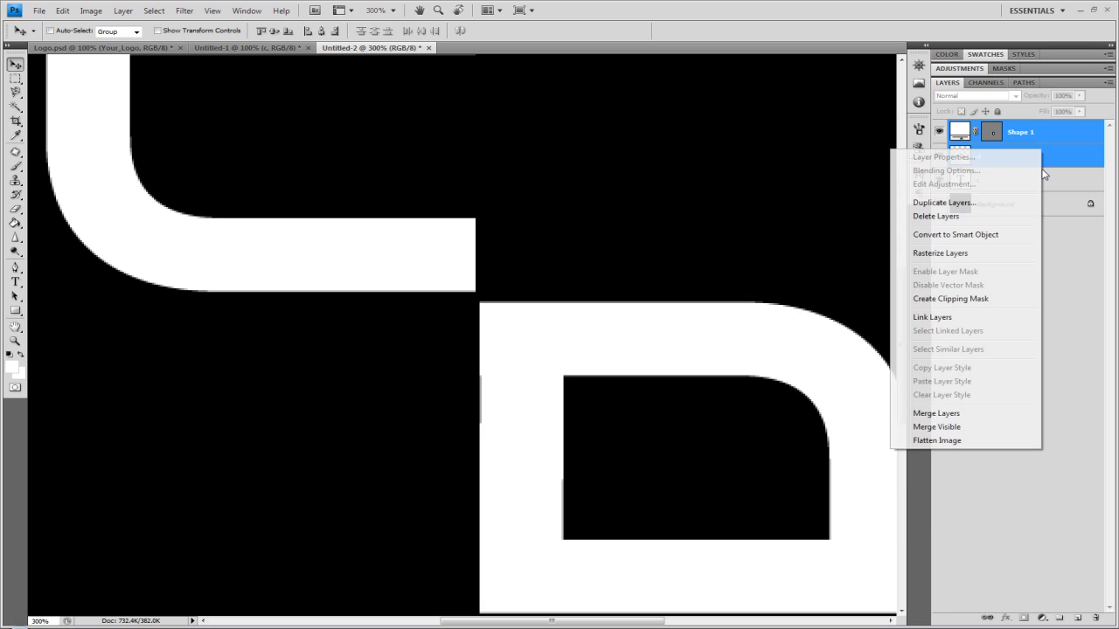
click(935, 414)
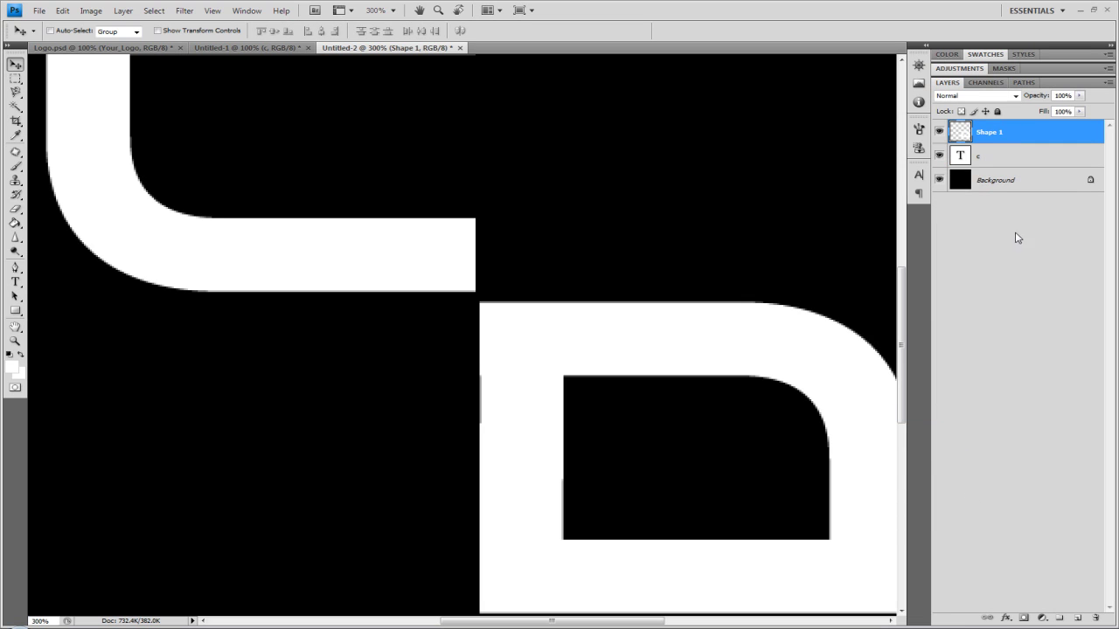
Rename the merged layer to D and view the image at actual pixel size
double_click(992, 136)
text(D)
key(Return)
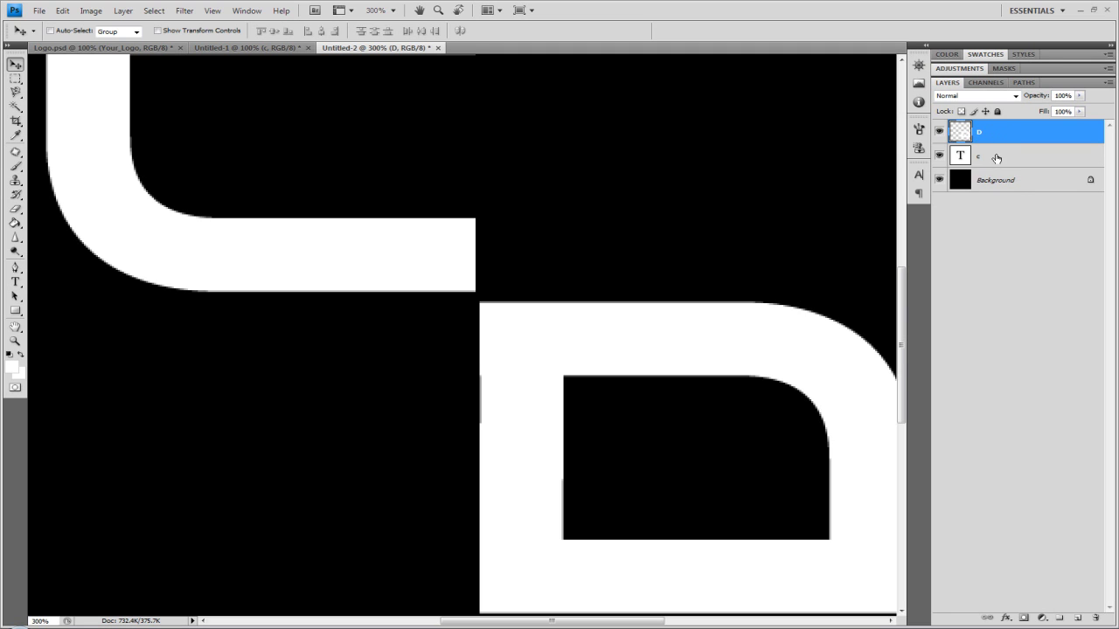
click(15, 341)
right_click(268, 315)
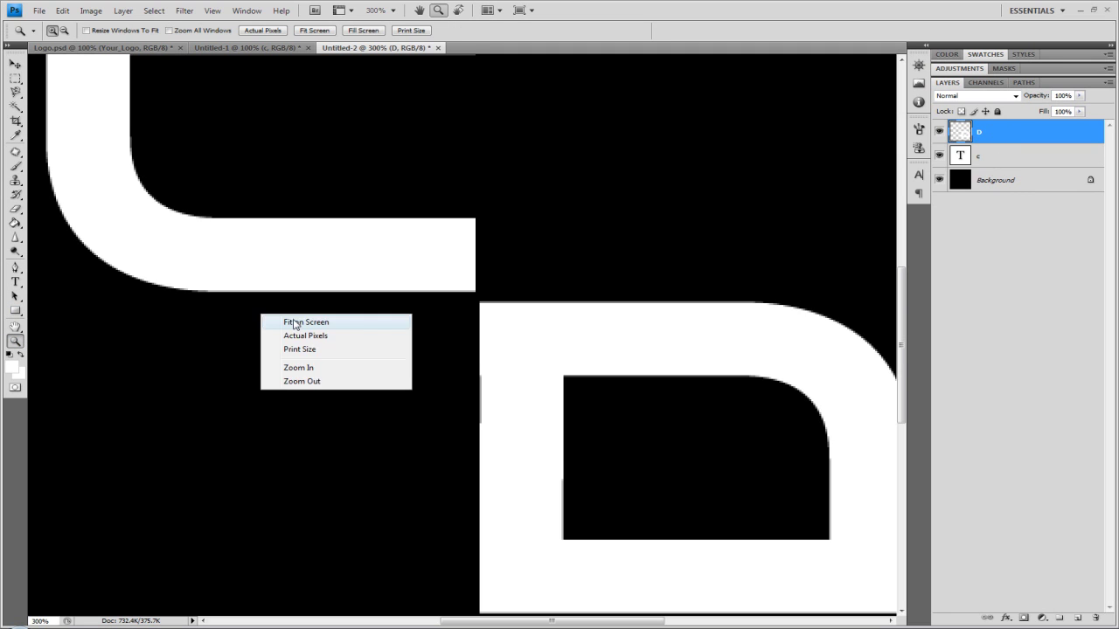
click(295, 321)
right_click(399, 323)
click(423, 348)
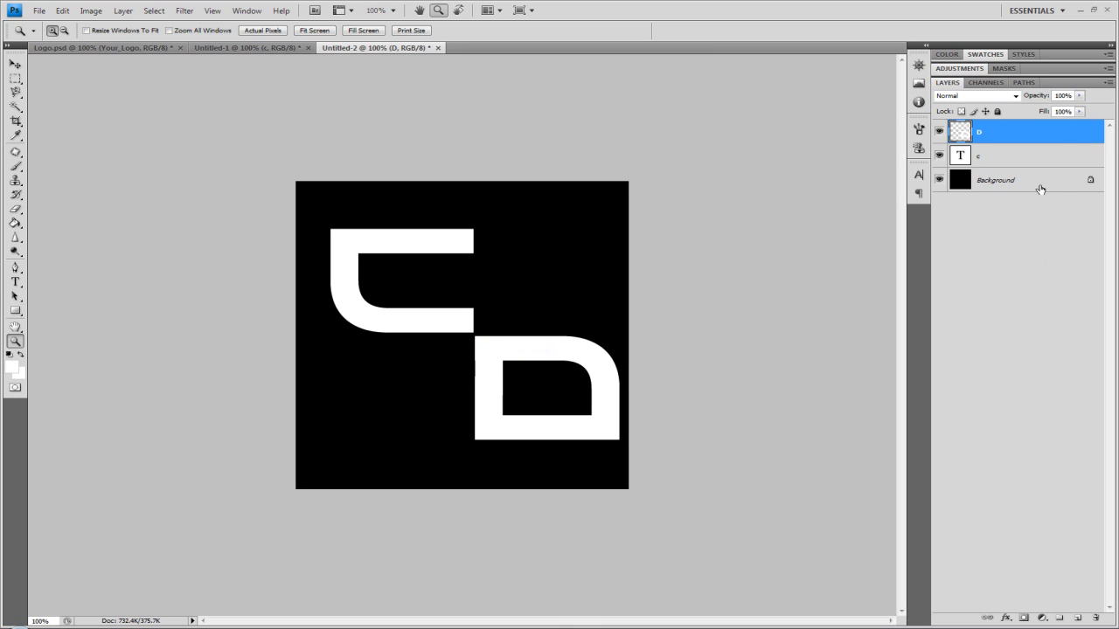
Nudge the C down-left and move the D up-left so the letters overlap
click(1032, 164)
click(14, 64)
drag(395, 263, 389, 291)
click(1027, 131)
drag(520, 341, 455, 368)
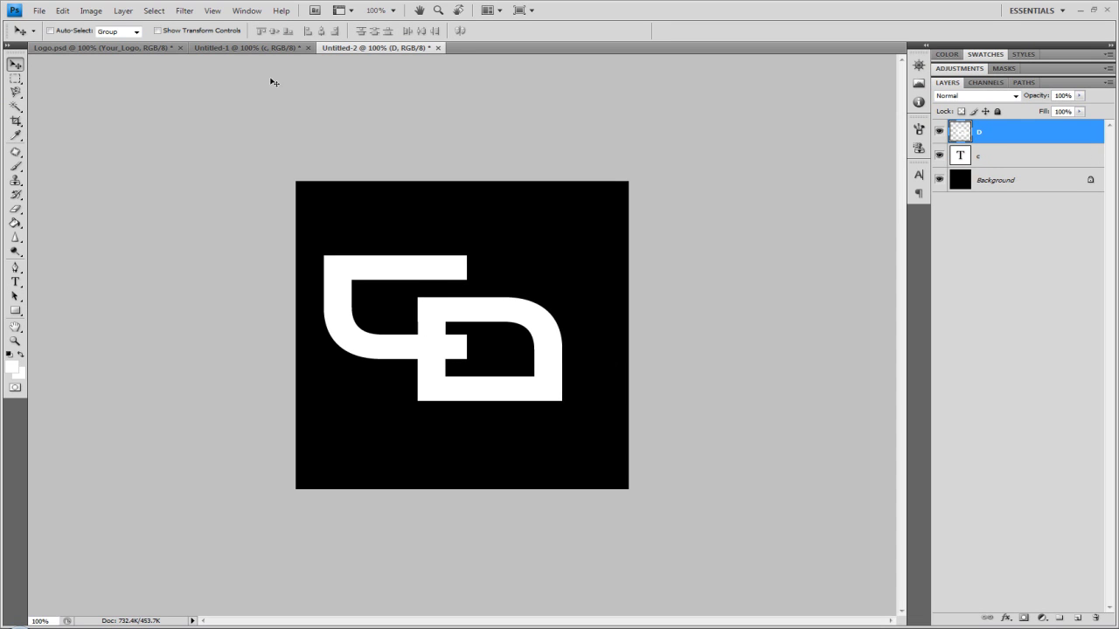
Compare against the CHROME DESIGNS reference, then zoom to 200% on the overlapping letters
click(291, 48)
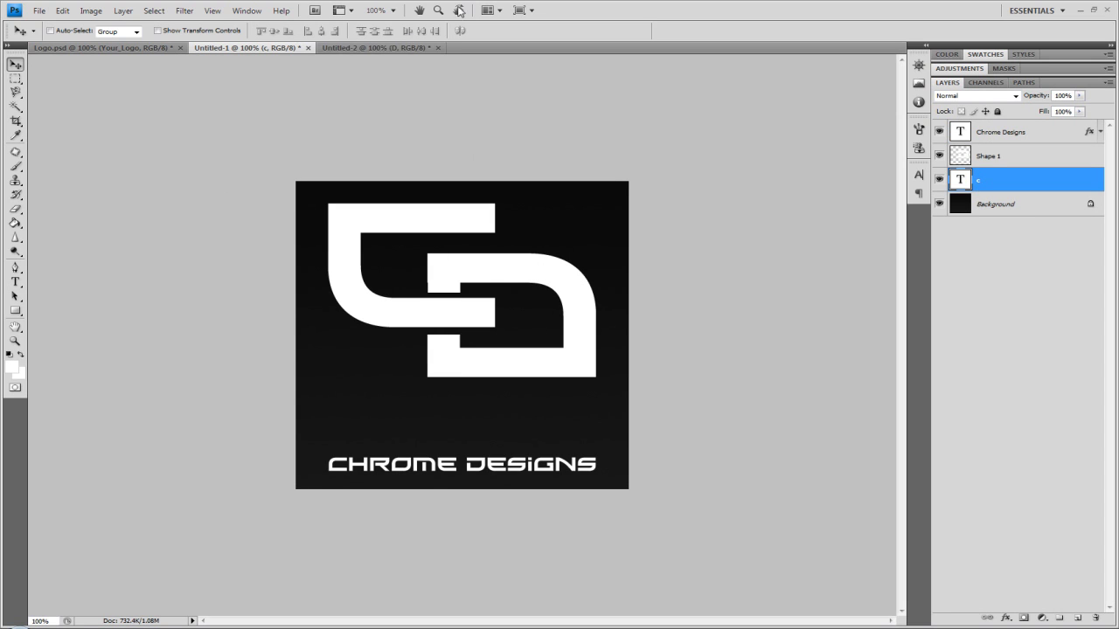
click(417, 47)
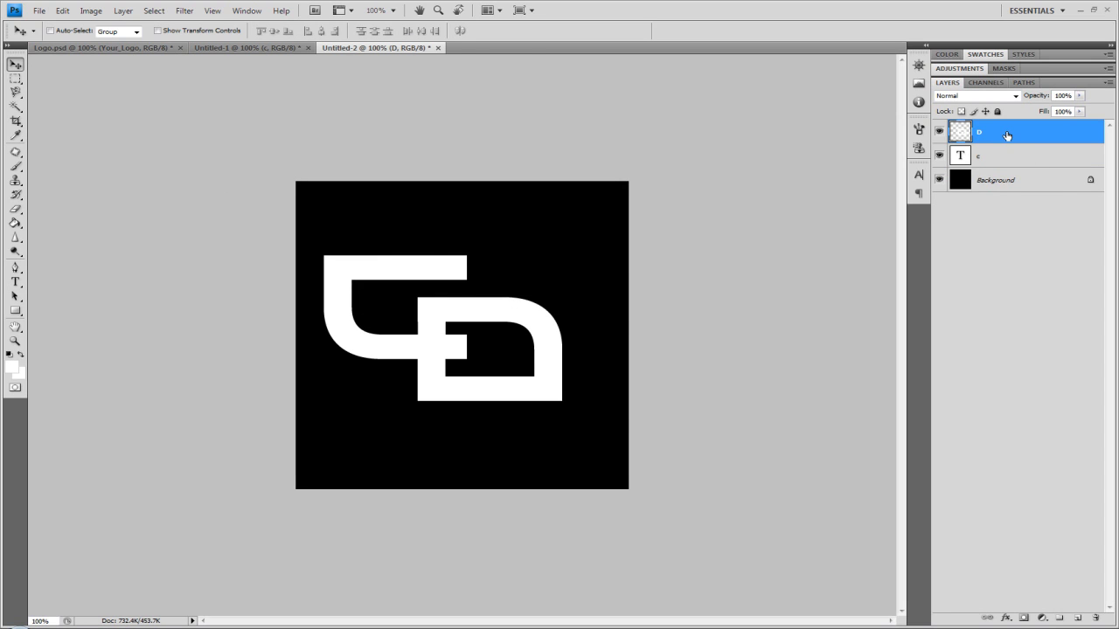
right_click(1007, 135)
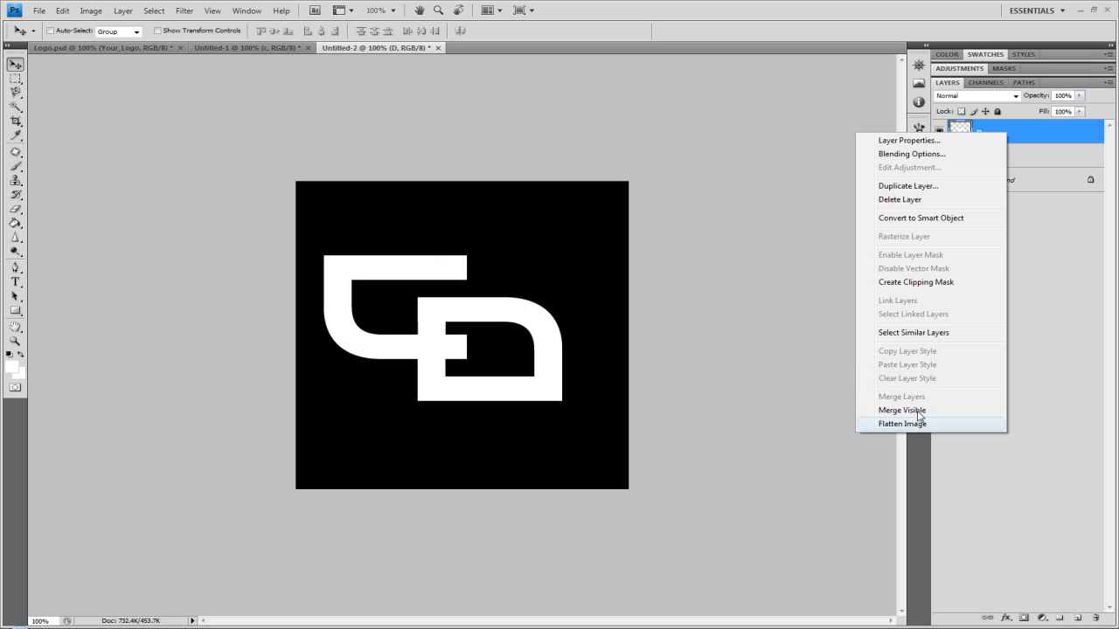
click(1024, 133)
click(15, 341)
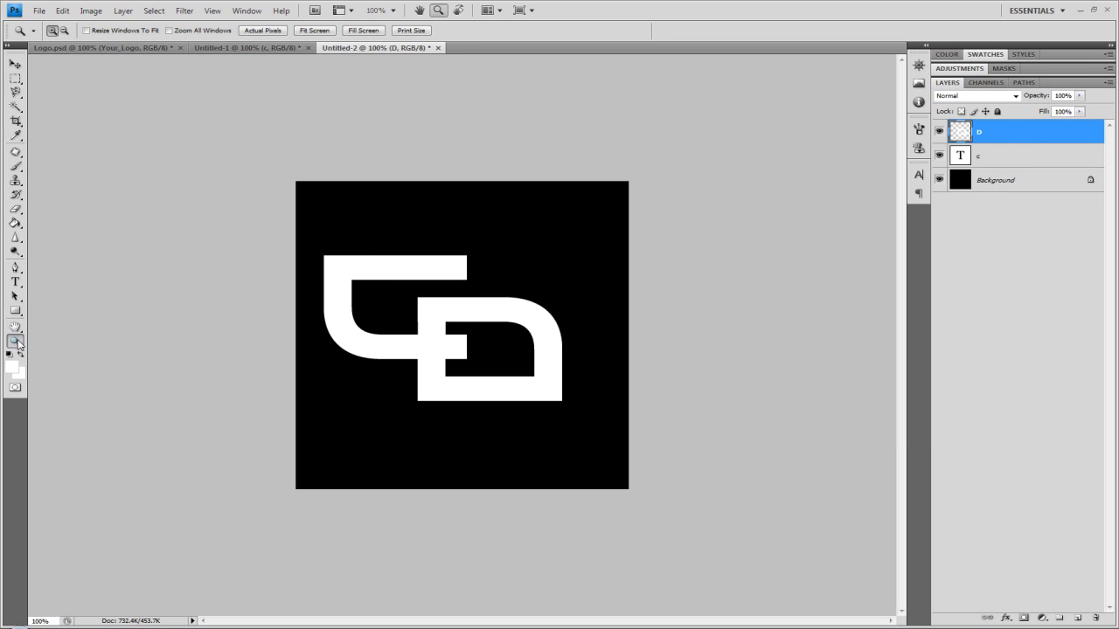
click(466, 340)
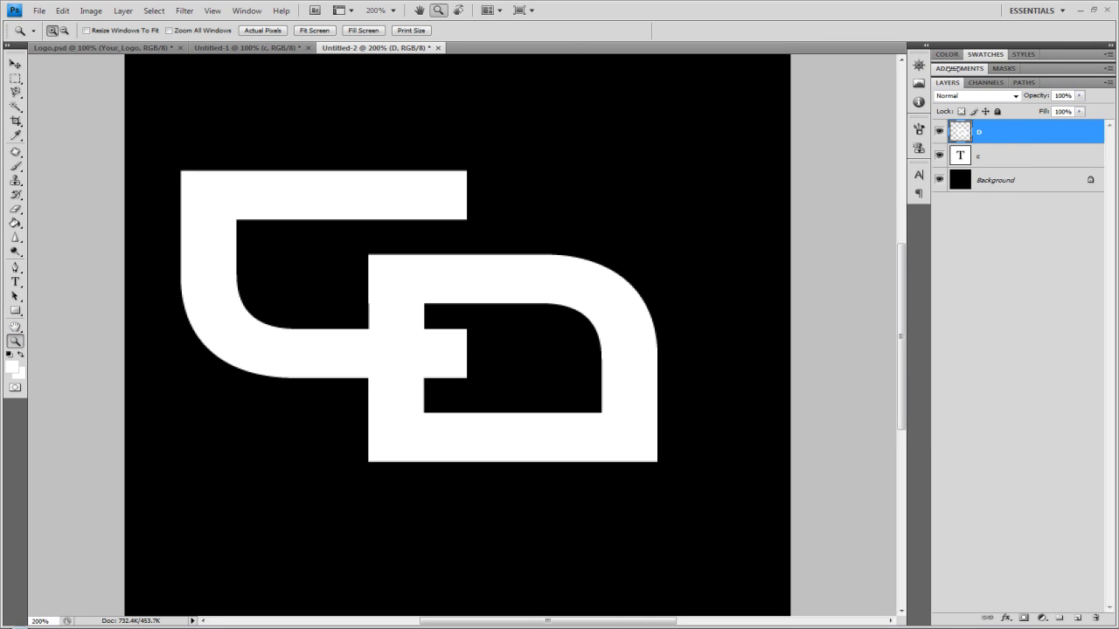
Marquee-select and delete a strip of the D's left stroke where the C's bar crosses
click(15, 79)
click(51, 85)
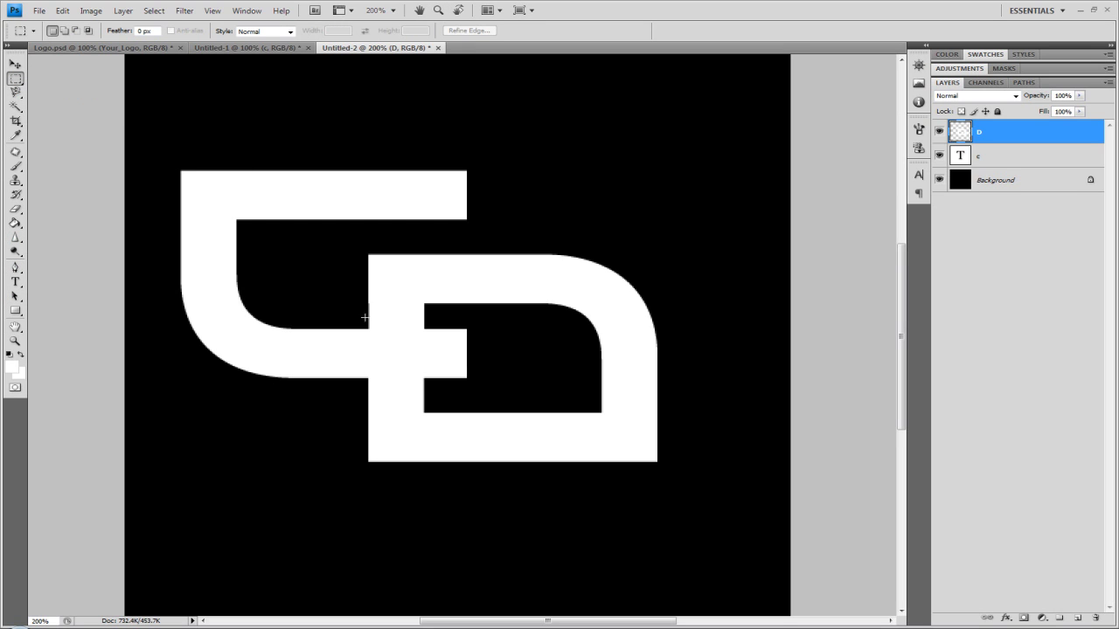
drag(381, 326, 378, 326)
click(362, 329)
mouse_move(421, 385)
mouse_down()
mouse_move(458, 337)
mouse_move(429, 309)
mouse_up()
key(Delete)
click(532, 338)
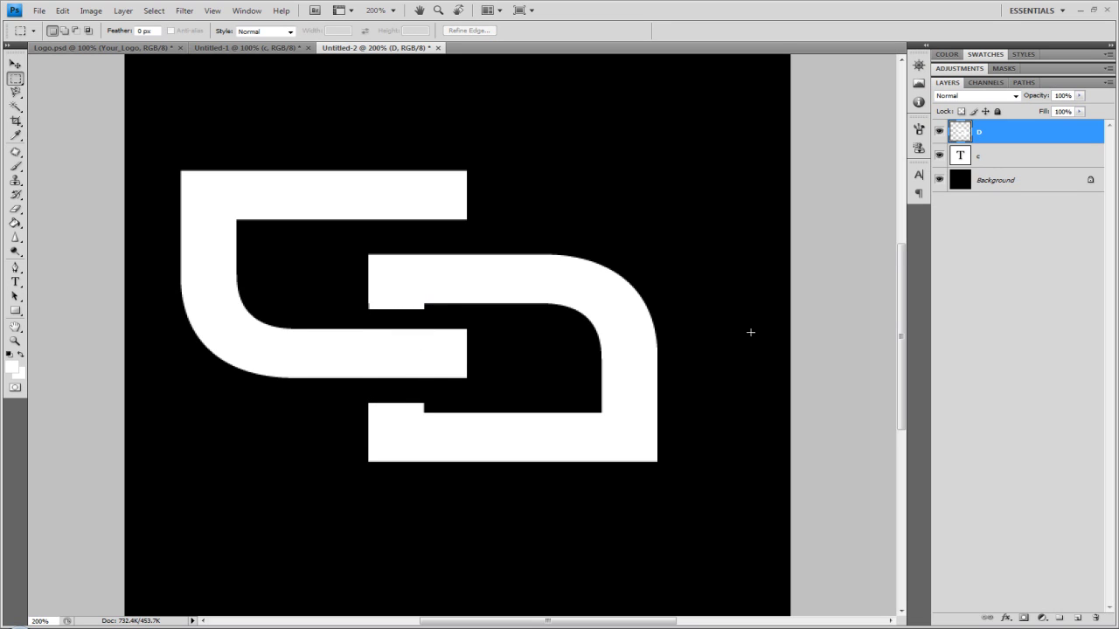
key(ctrl+z)
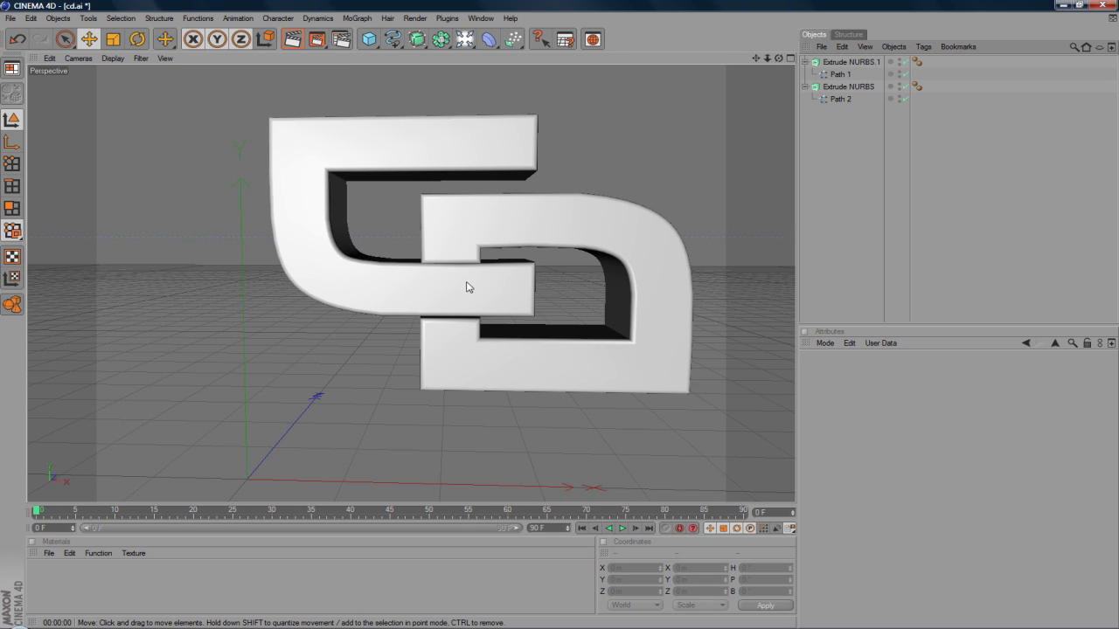
Zoom in on the extruded 3D logo and compare it with the flat CHROME DESIGNS reference
scroll(678, 206, up, 2)
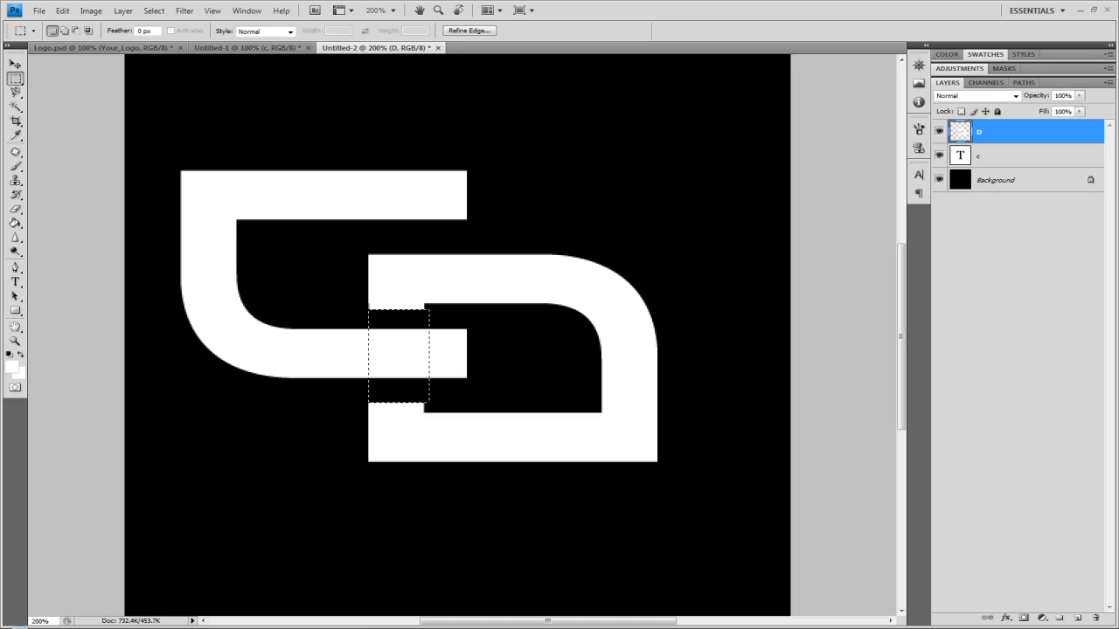
click(287, 49)
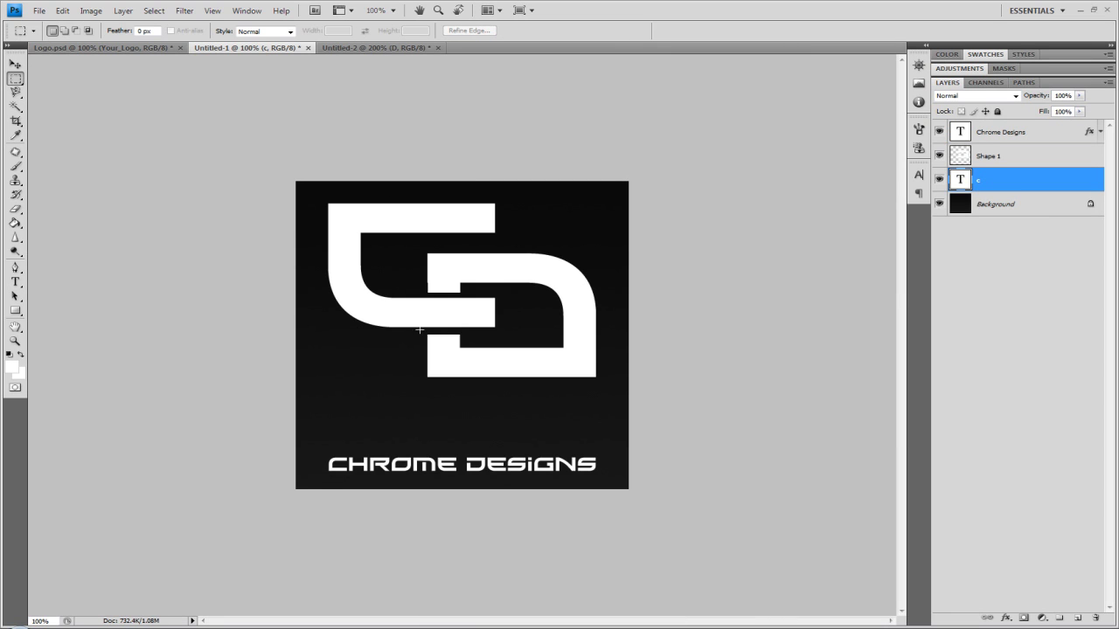
click(15, 341)
right_click(494, 296)
click(486, 312)
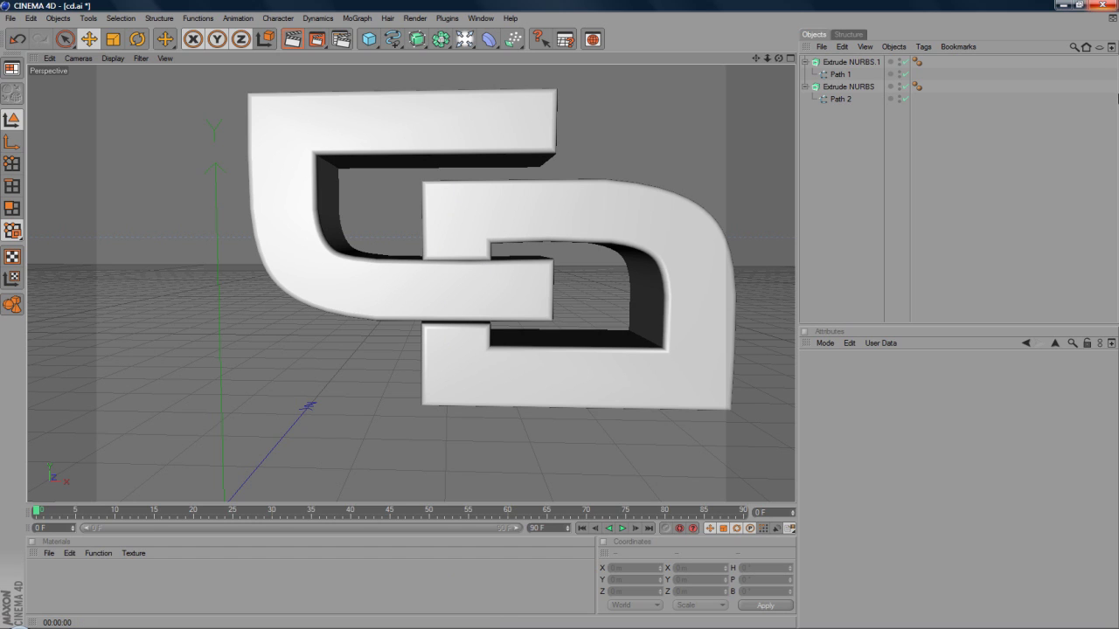
click(848, 87)
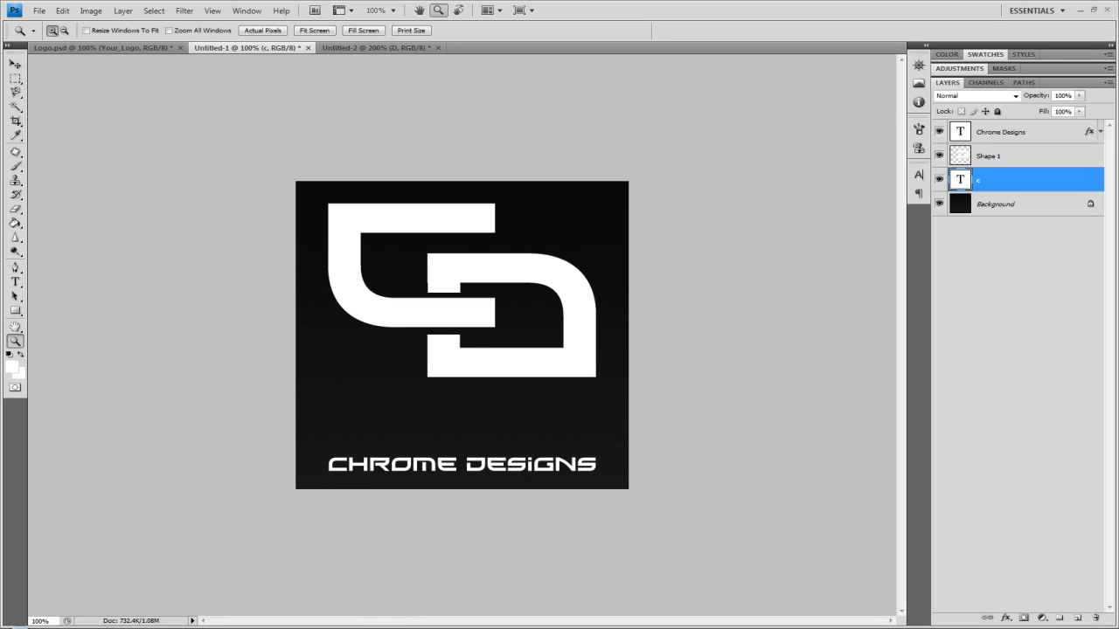
Undo the earlier cut and clear a new marquee selection over the C–D overlap
click(372, 47)
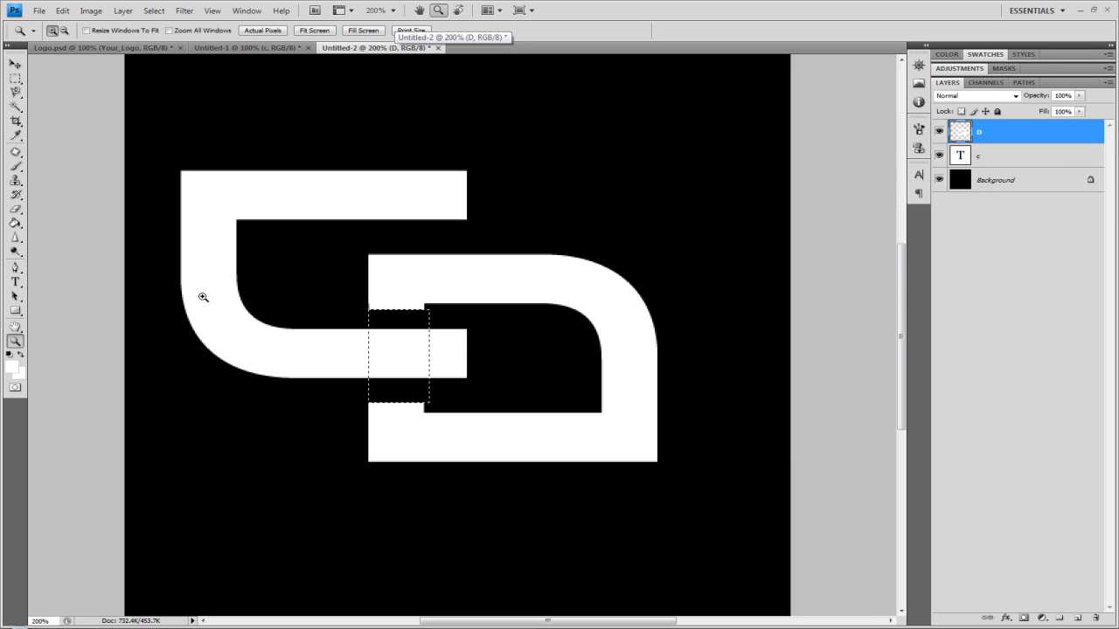
key(ctrl+d)
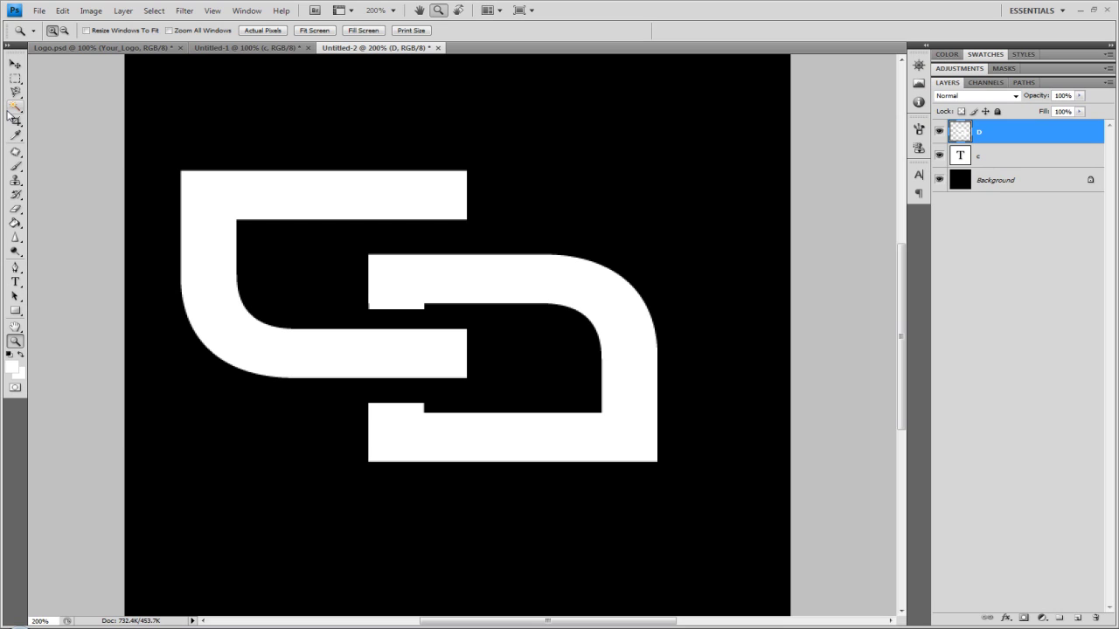
key(ctrl+z)
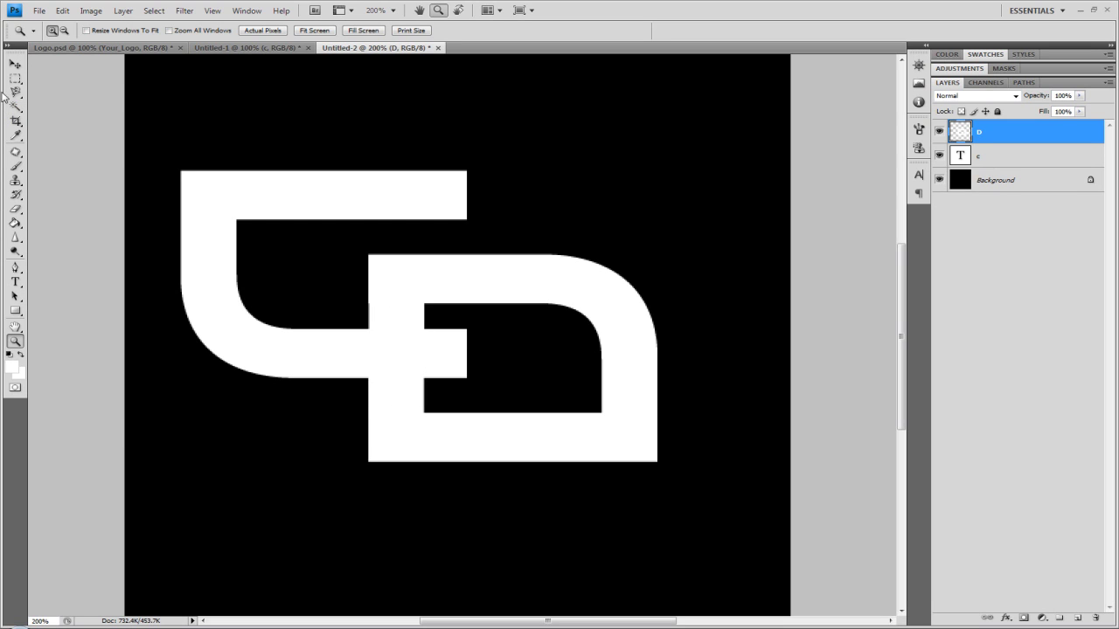
click(15, 77)
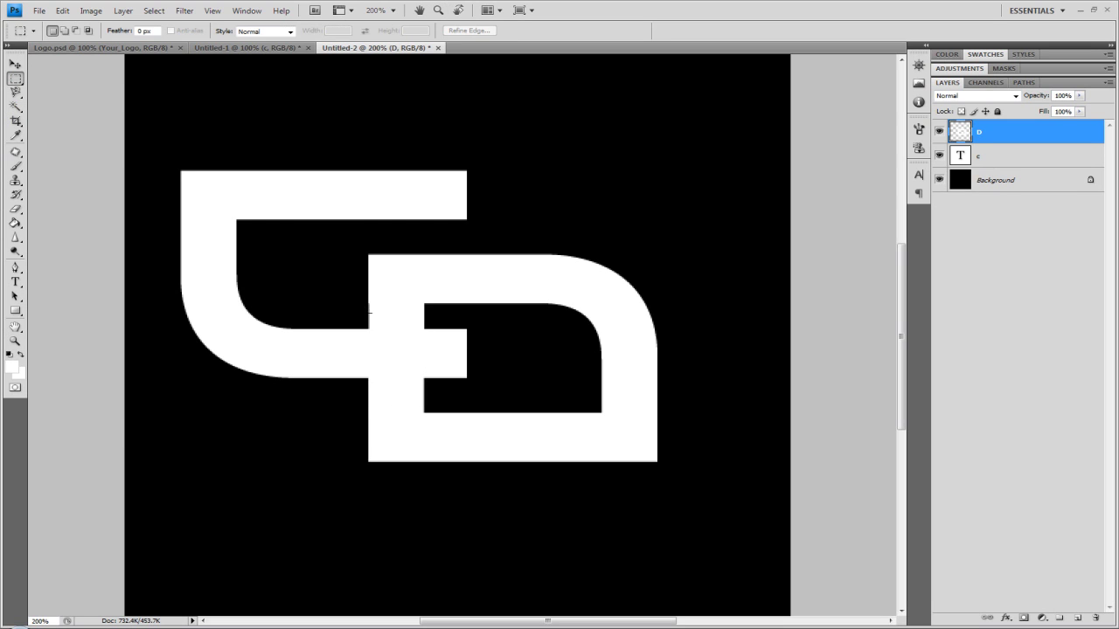
drag(420, 343, 425, 404)
key(Delete)
key(ctrl+d)
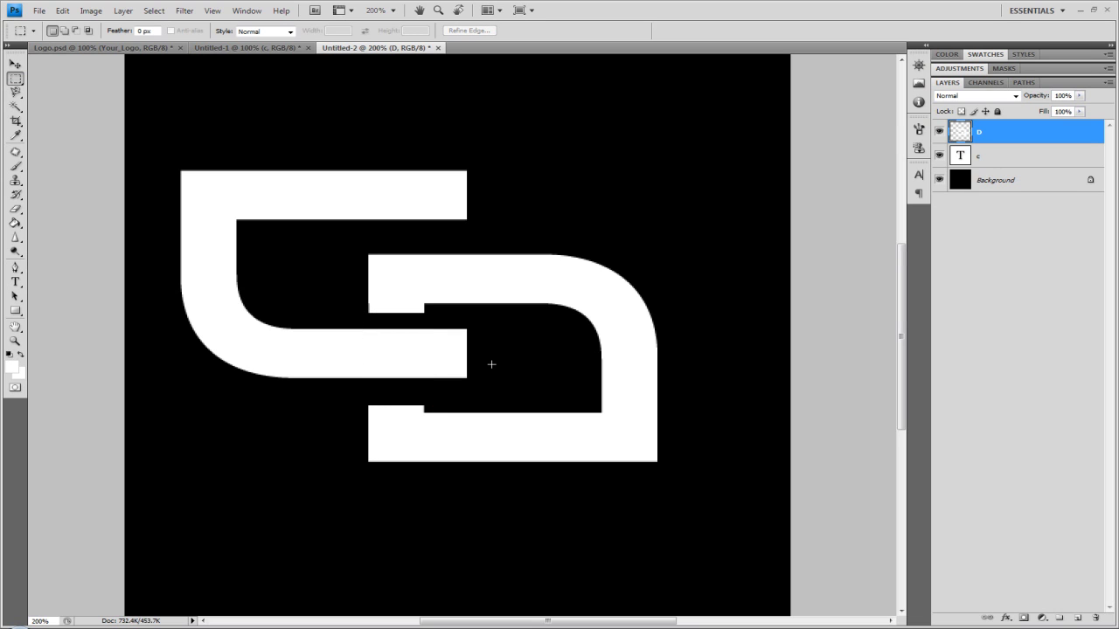
Reselect that area, delete the D's left-stroke portion there, and select the c layer
key(ctrl+shift+d)
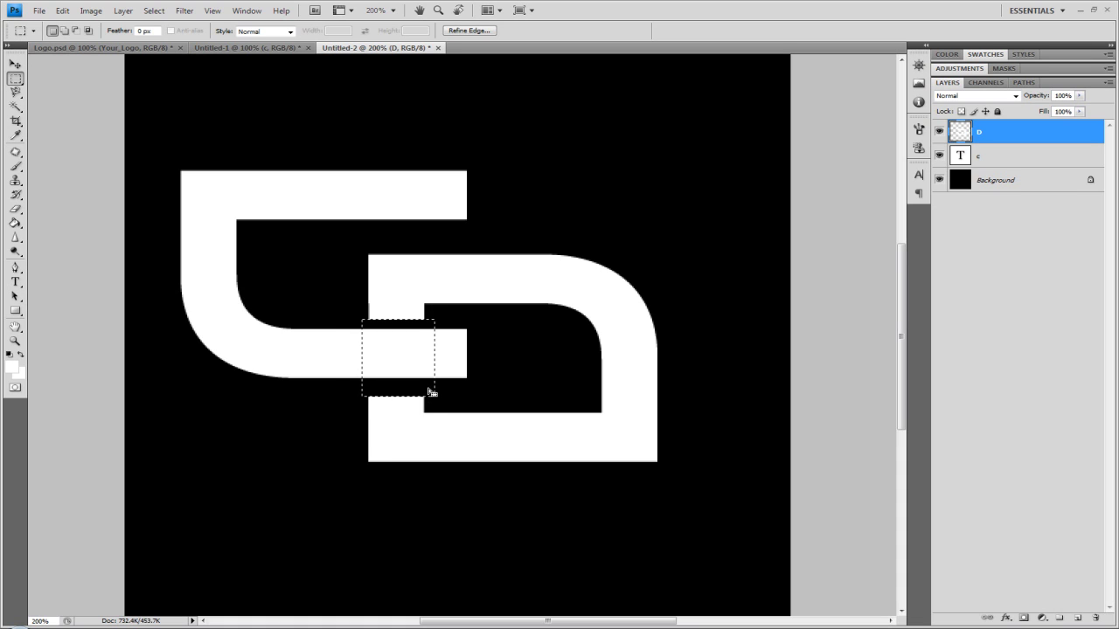
key(Delete)
key(ctrl+d)
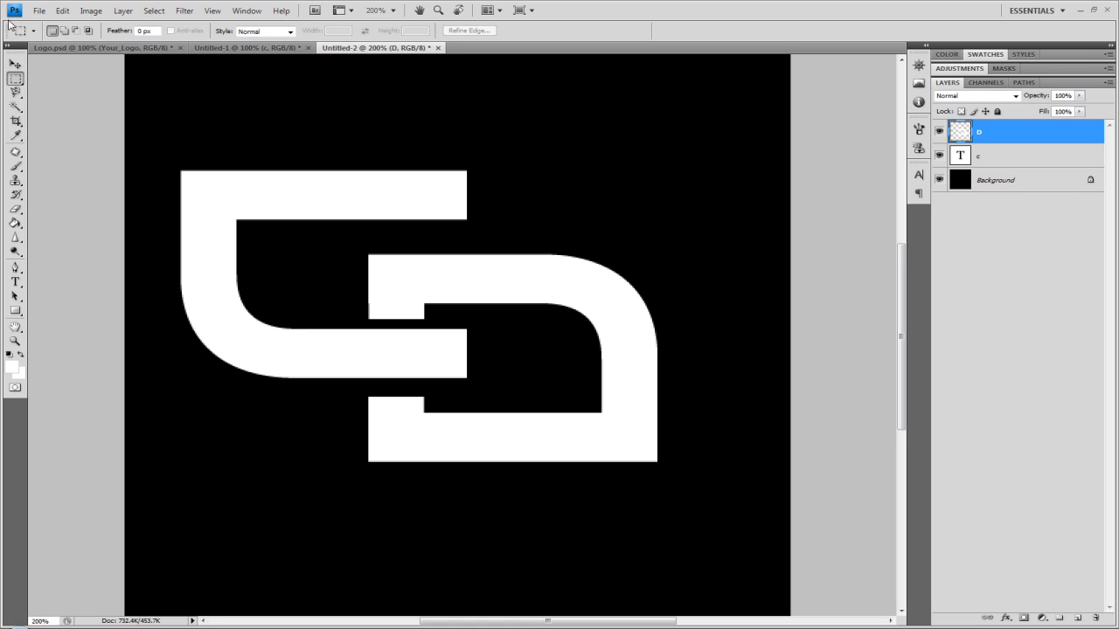
click(15, 64)
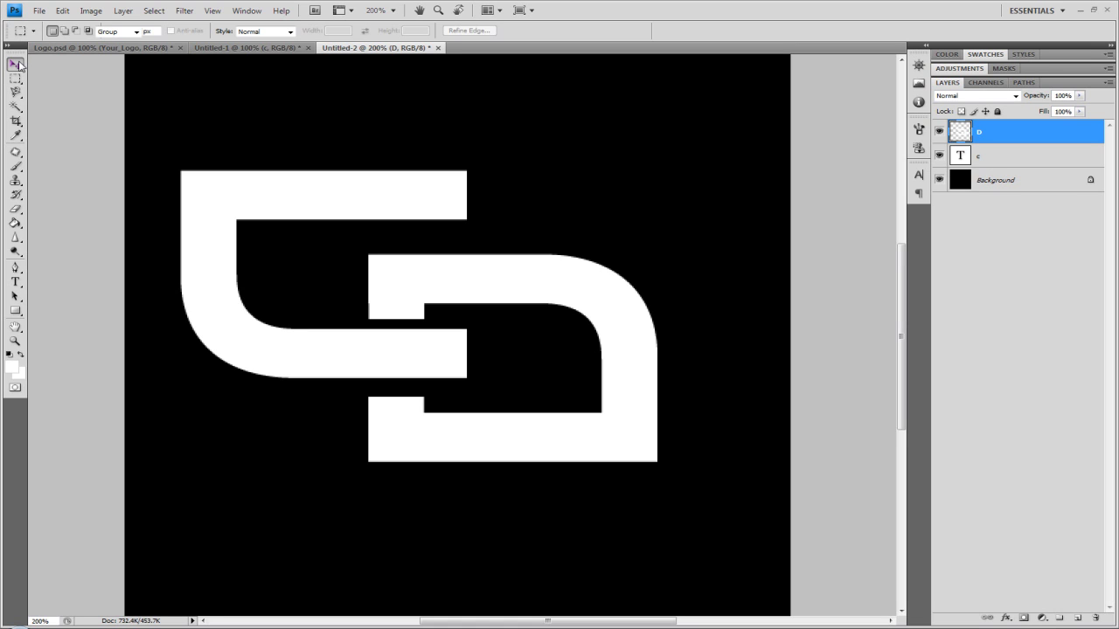
click(1015, 165)
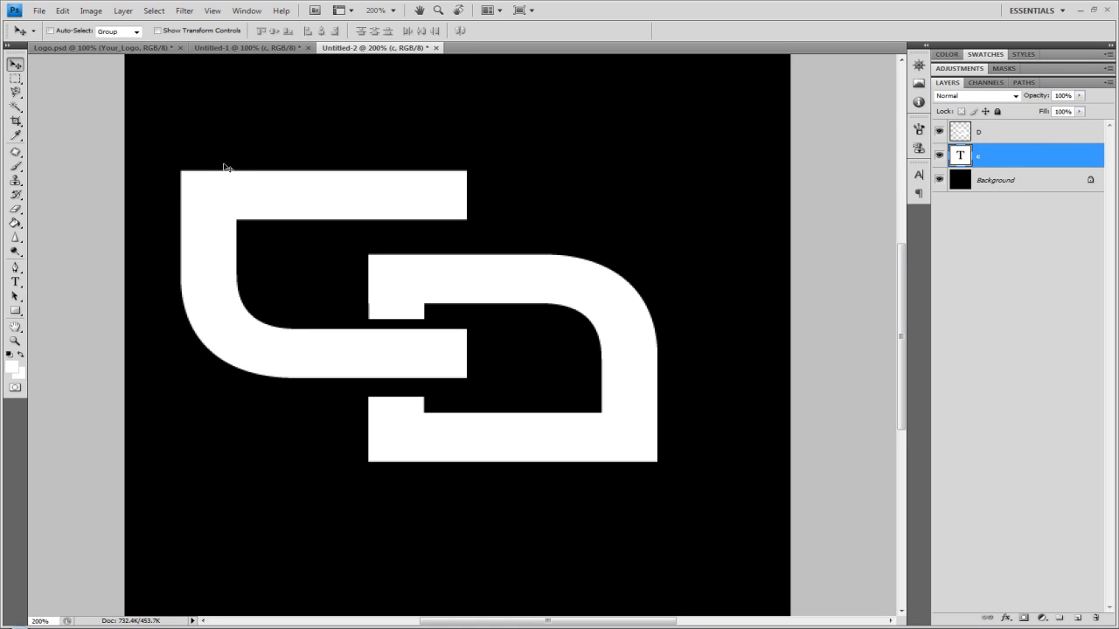
Merge the c and D layers into one and hide the black Background
shift+click(1020, 131)
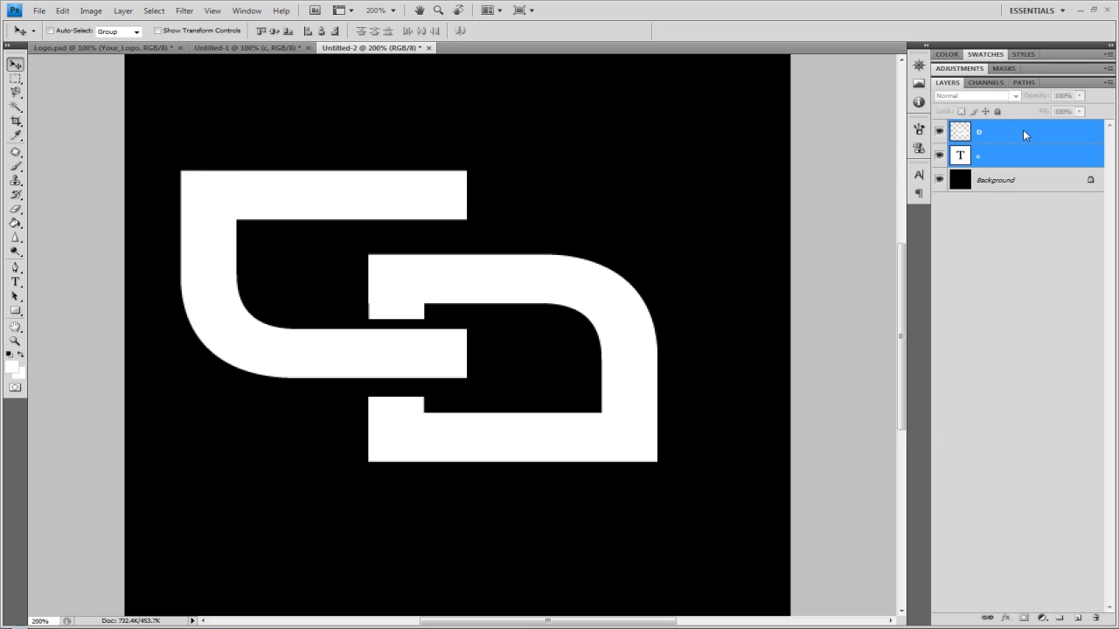
right_click(1023, 131)
click(918, 395)
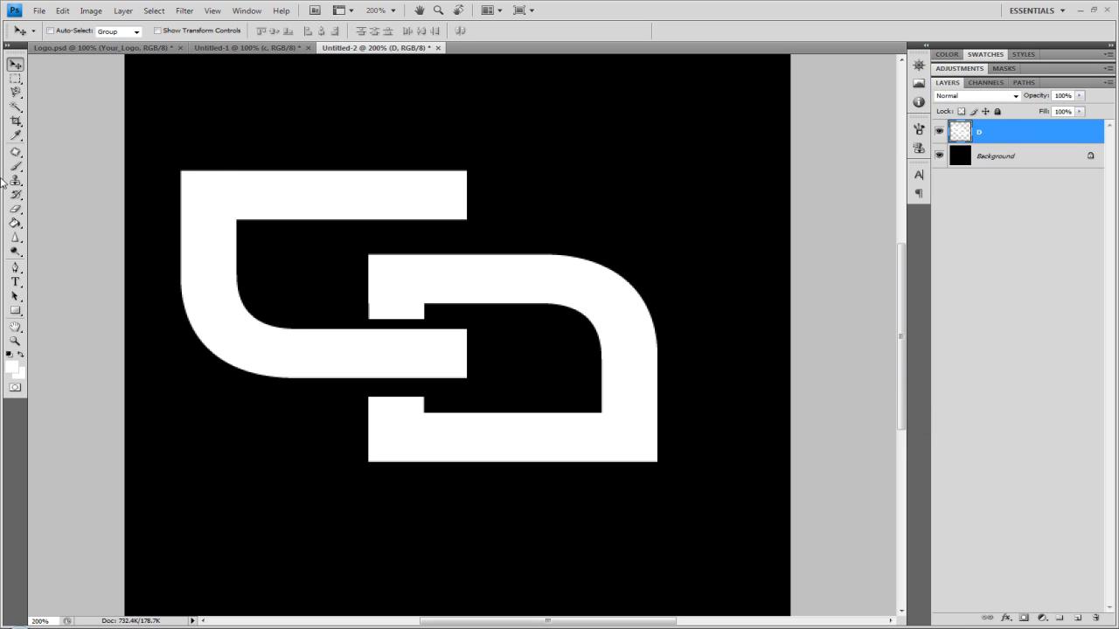
click(941, 156)
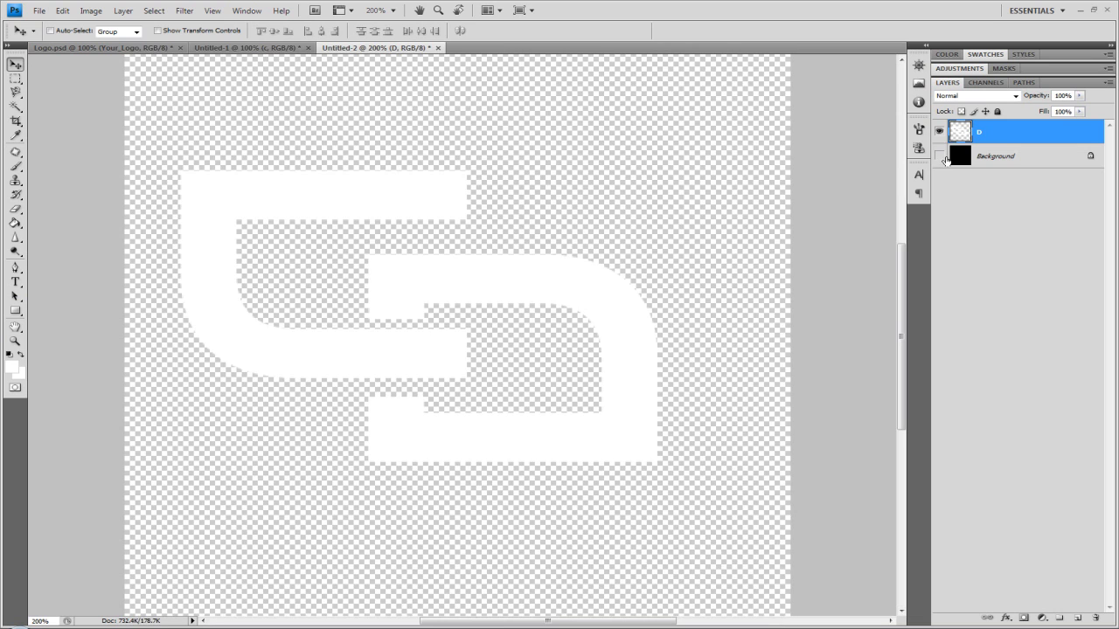
Fit the canvas on screen and Magic Wand-select the white C shape
click(15, 340)
right_click(380, 229)
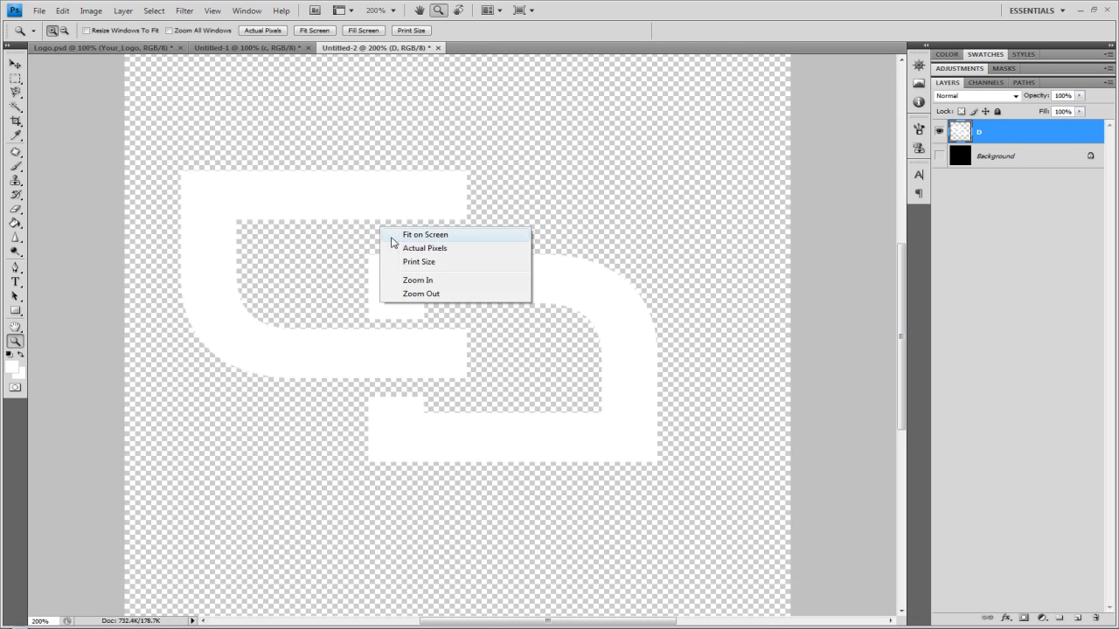
click(428, 234)
click(15, 106)
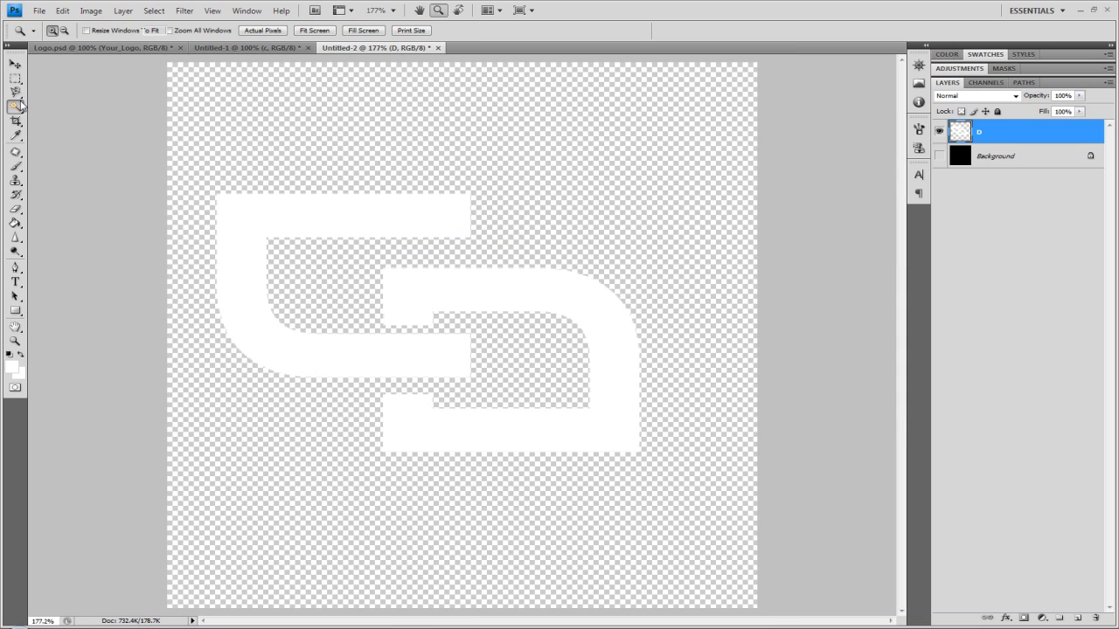
click(293, 211)
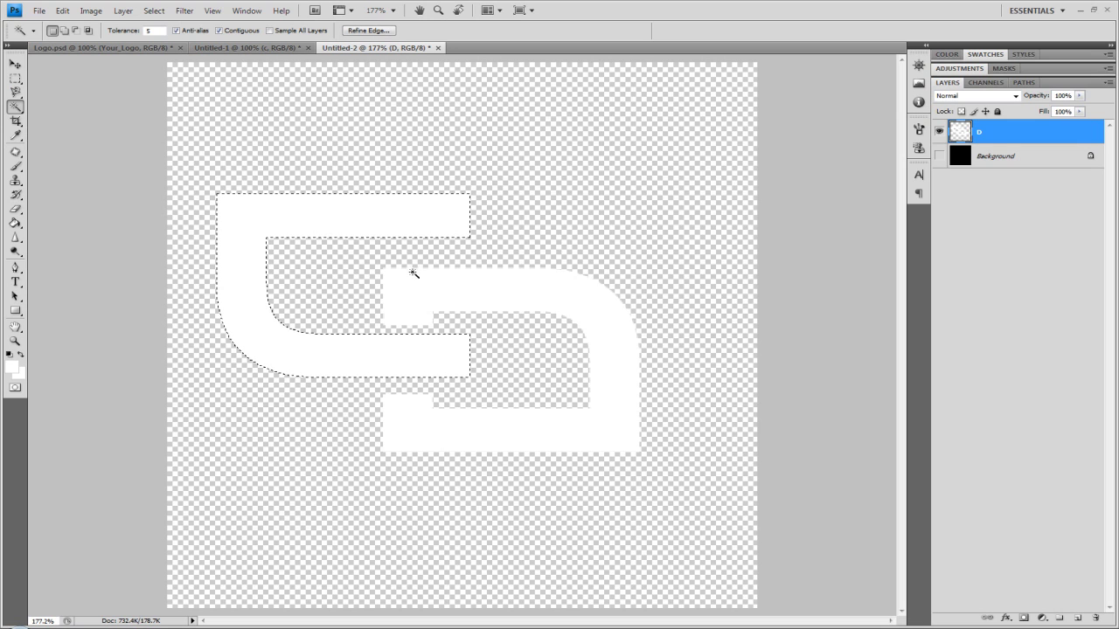
Add the D to the Magic Wand selection and convert both letters into a work path
shift+click(417, 299)
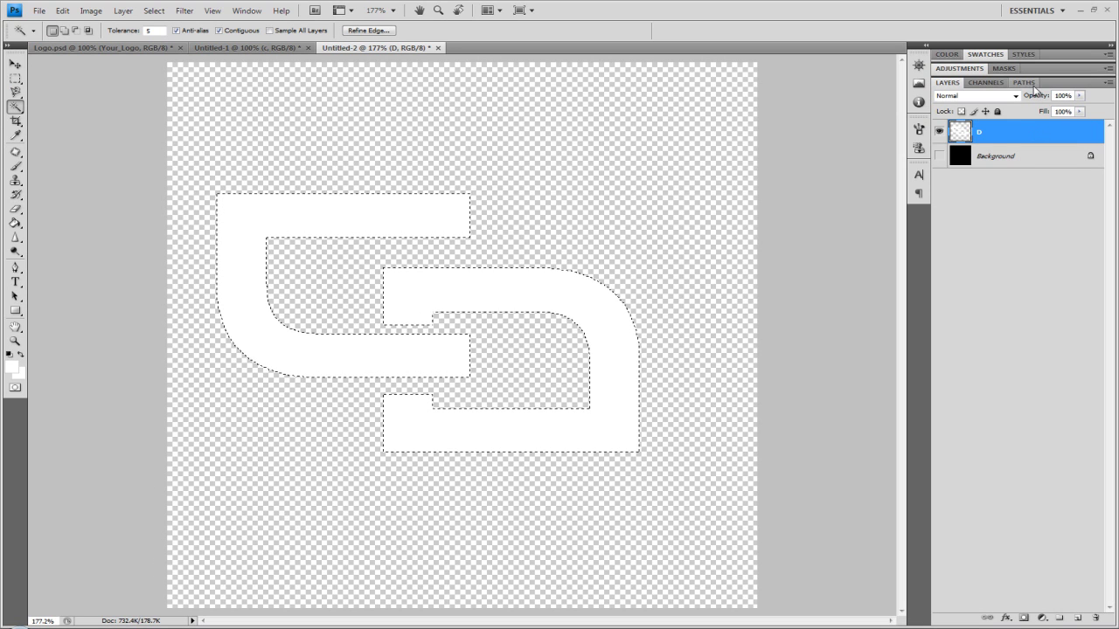
click(1026, 82)
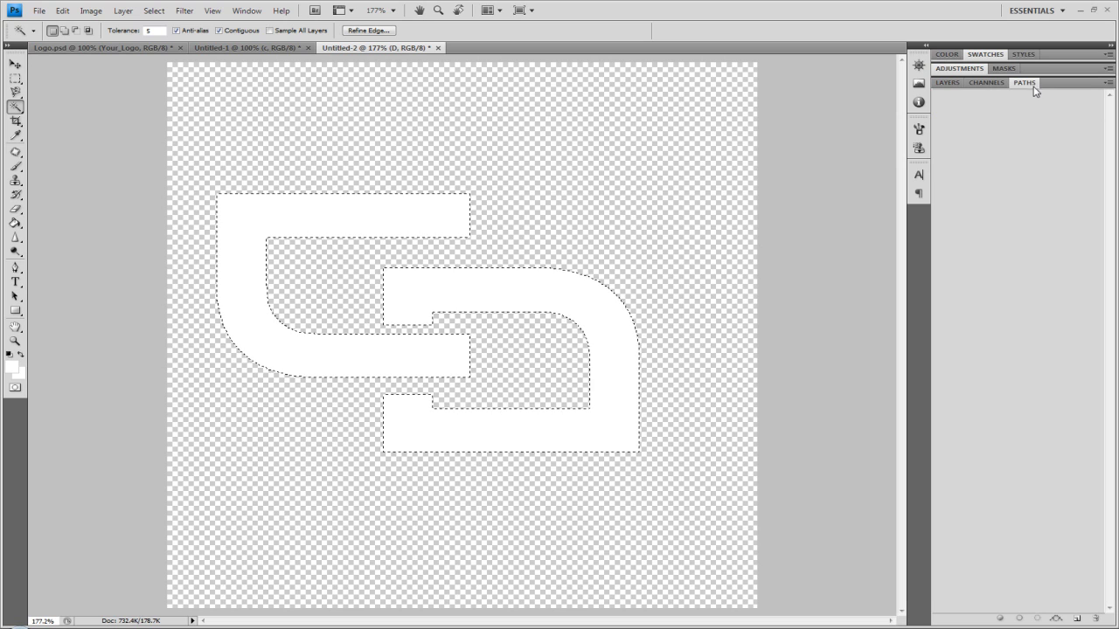
click(1057, 618)
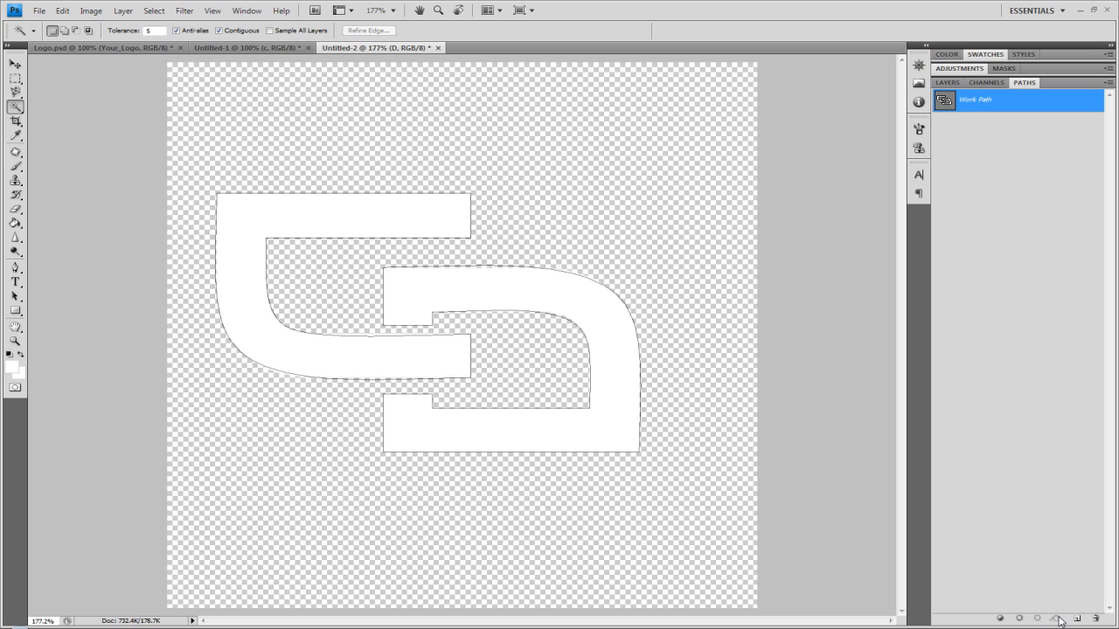
click(38, 11)
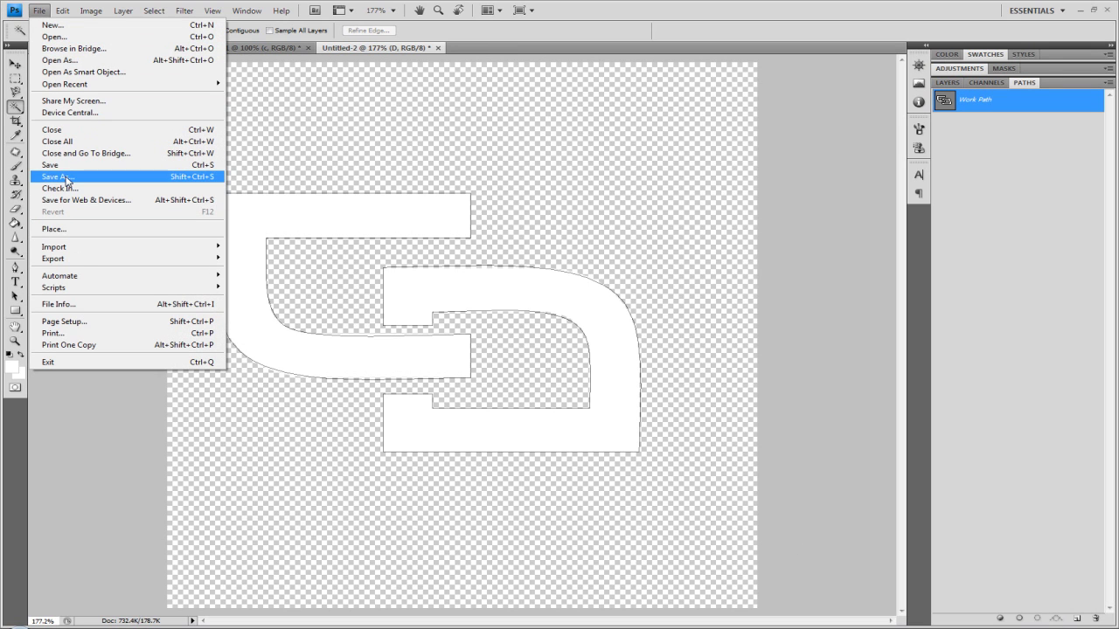
Export the work path to an Illustrator file named 'cd' on the Desktop
mouse_move(68, 259)
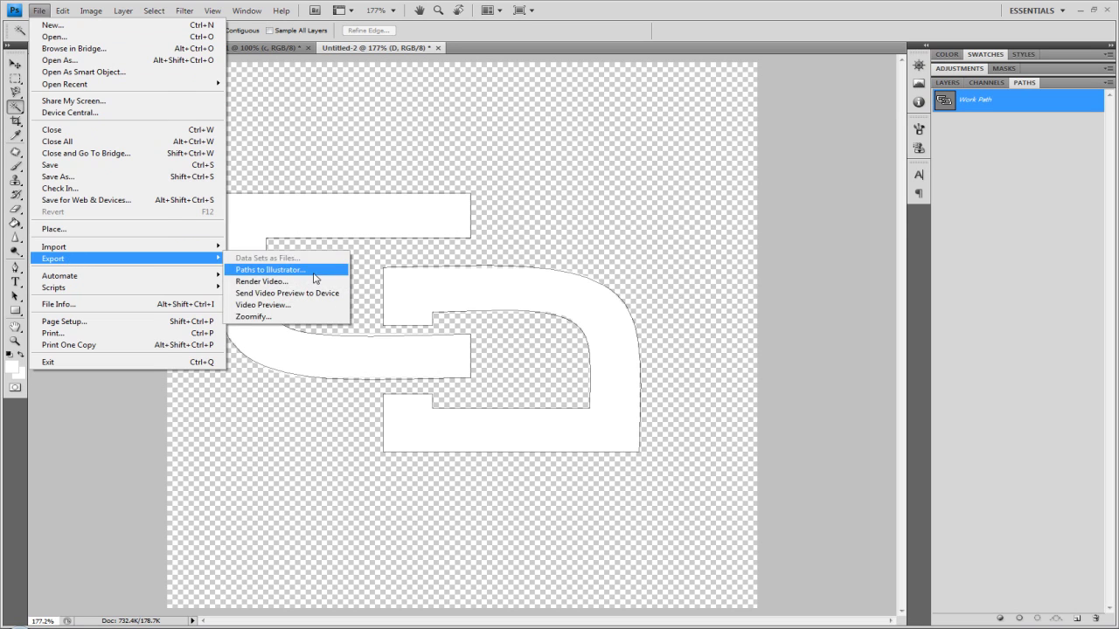
click(314, 274)
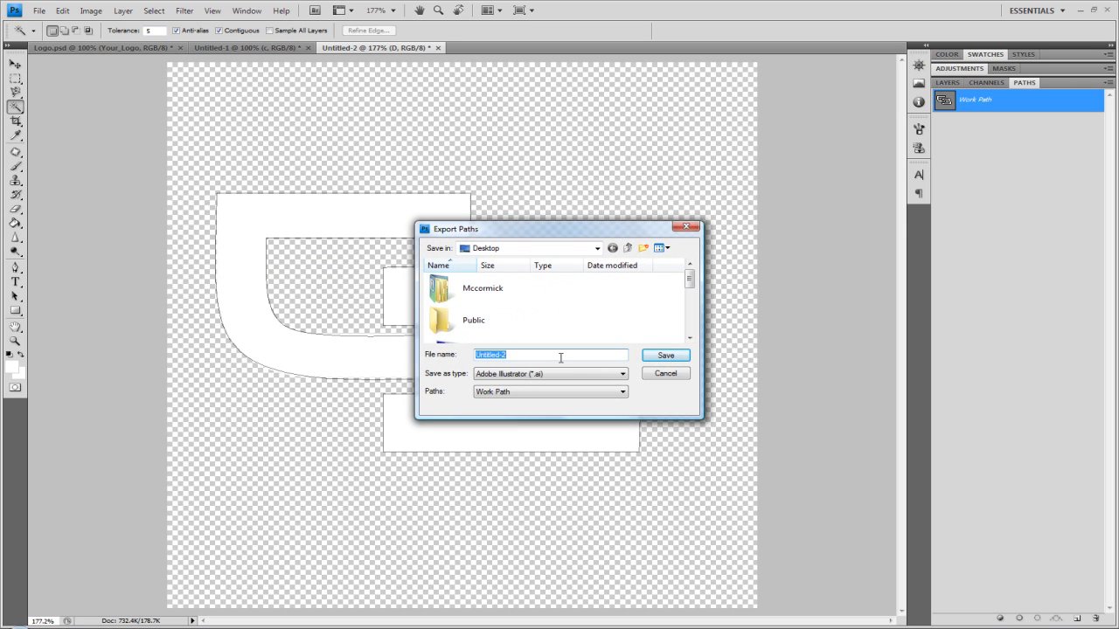
text(cd tut)
key(Return)
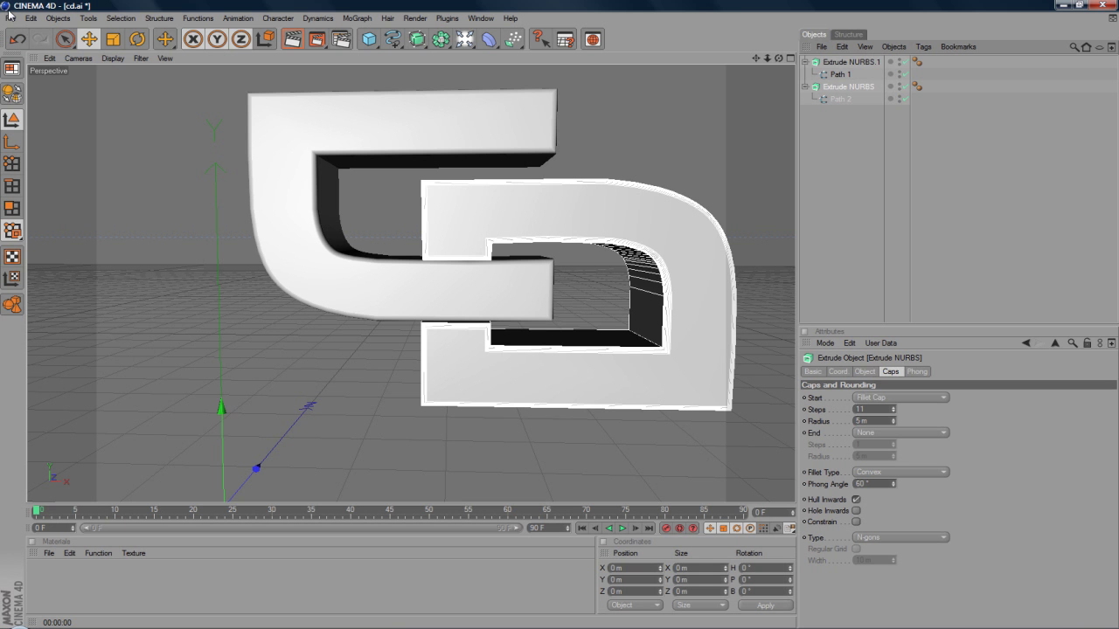
Start a new Cinema 4D scene and merge in cd tut.ai from the desktop
click(10, 18)
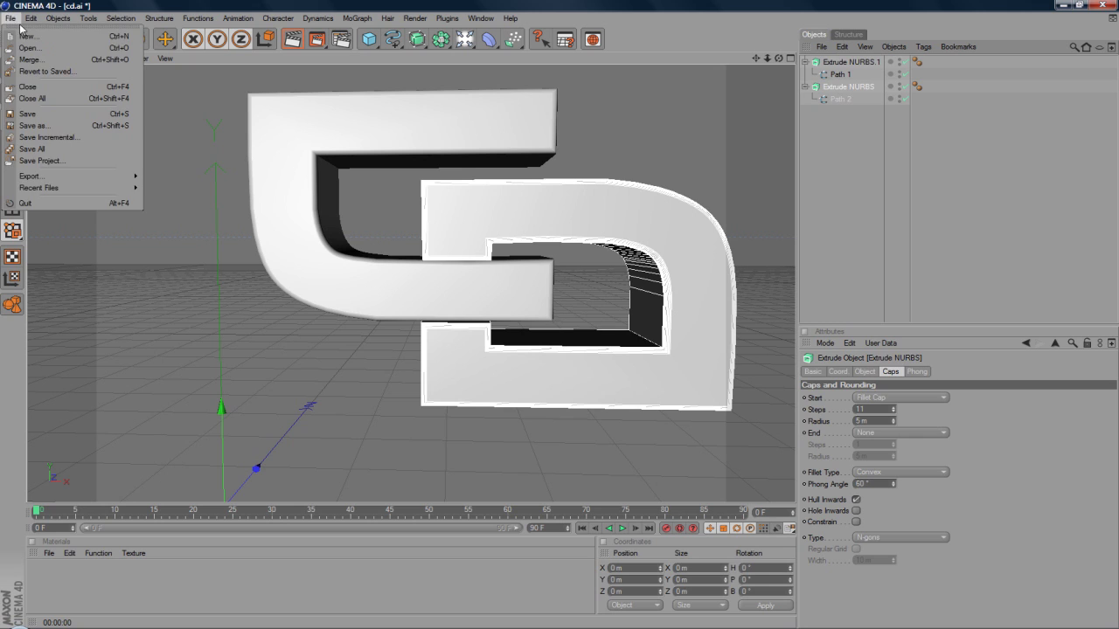
click(27, 37)
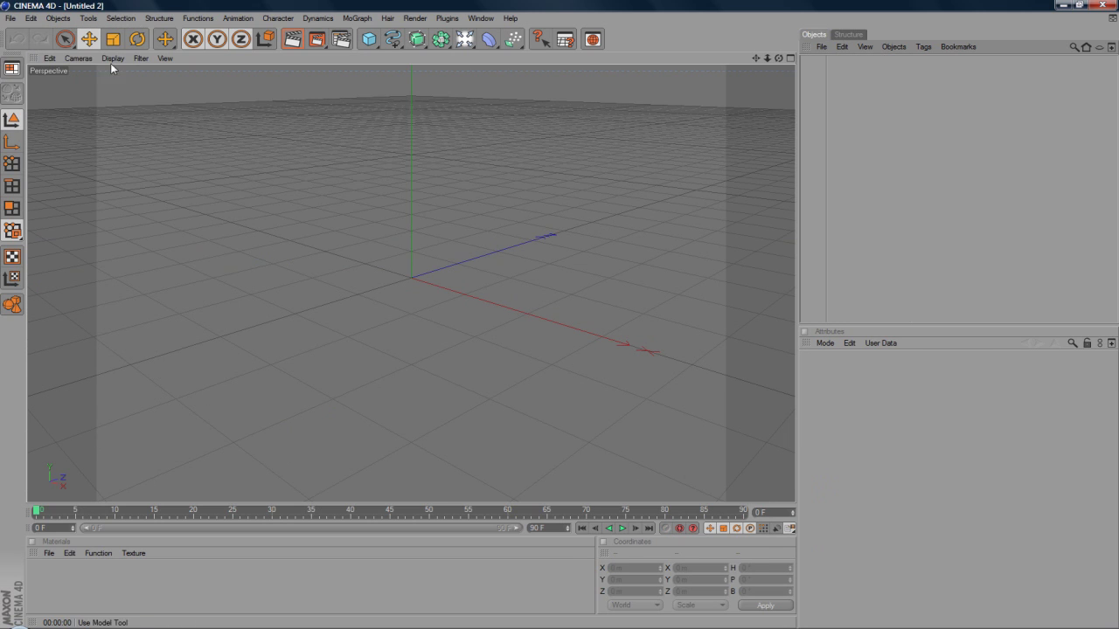
click(10, 18)
click(31, 60)
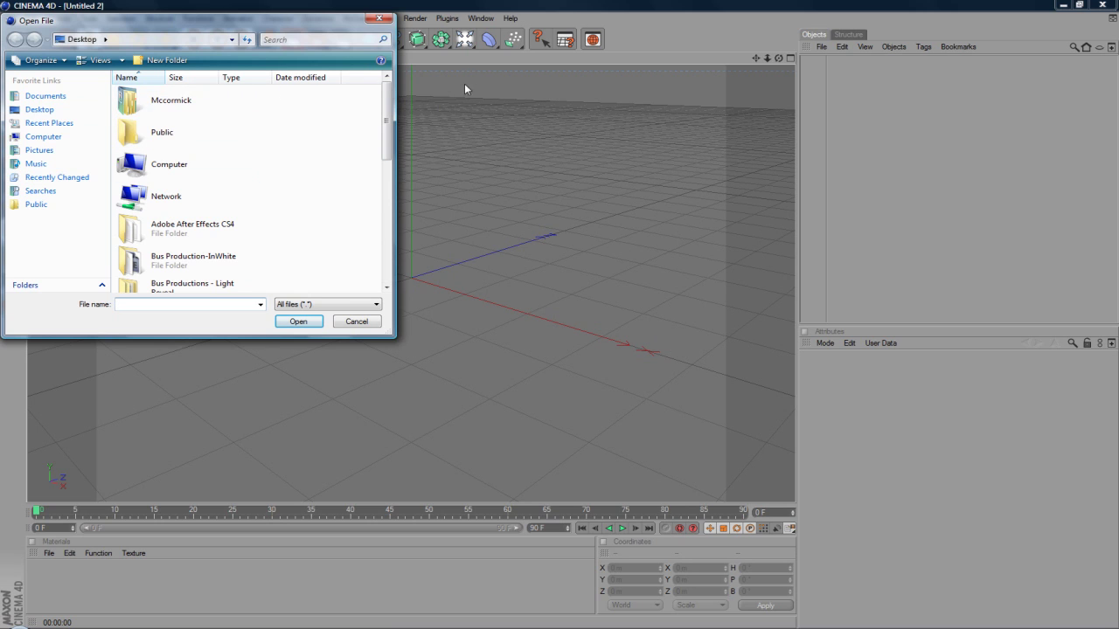
drag(382, 107, 383, 185)
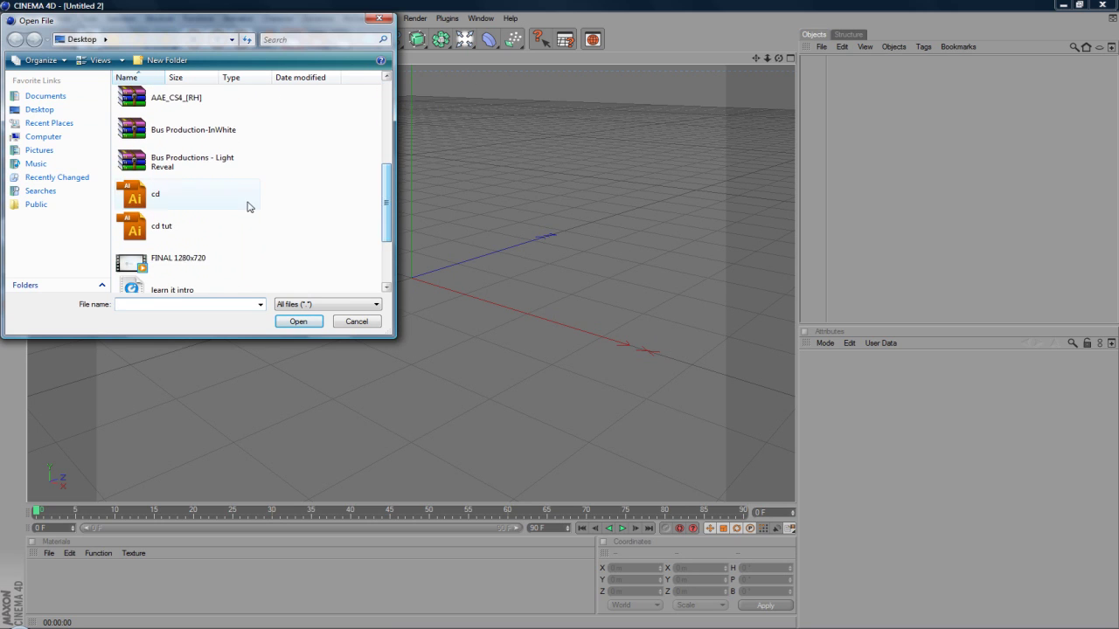
click(187, 233)
double_click(187, 233)
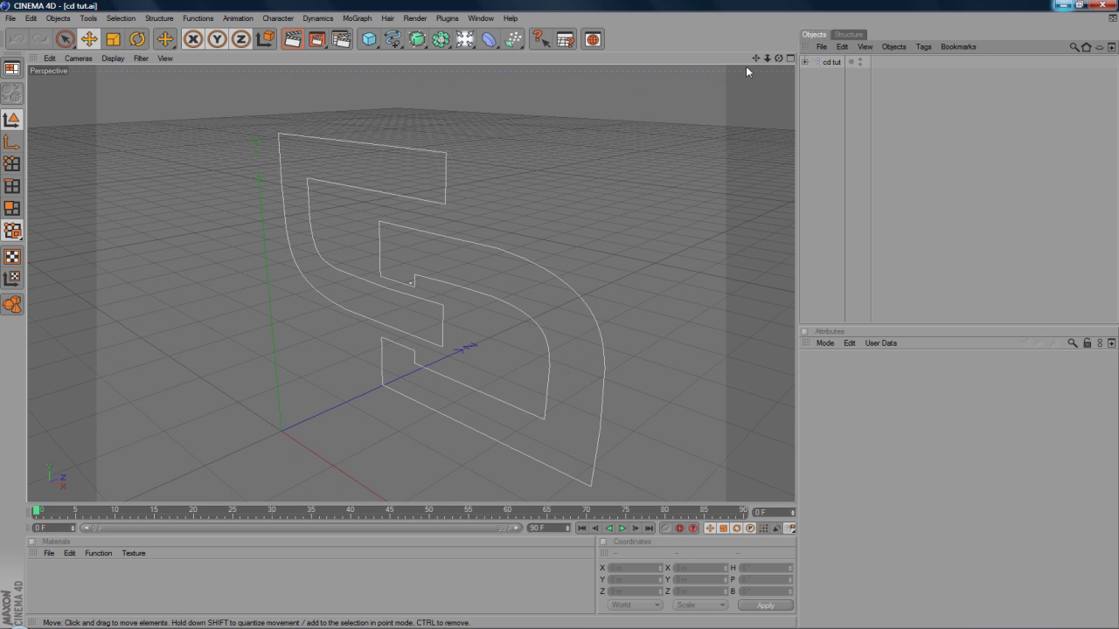
Add an Extrude NURBS object, undoing an attempt to nest the whole cd tut group in it
drag(777, 56, 743, 62)
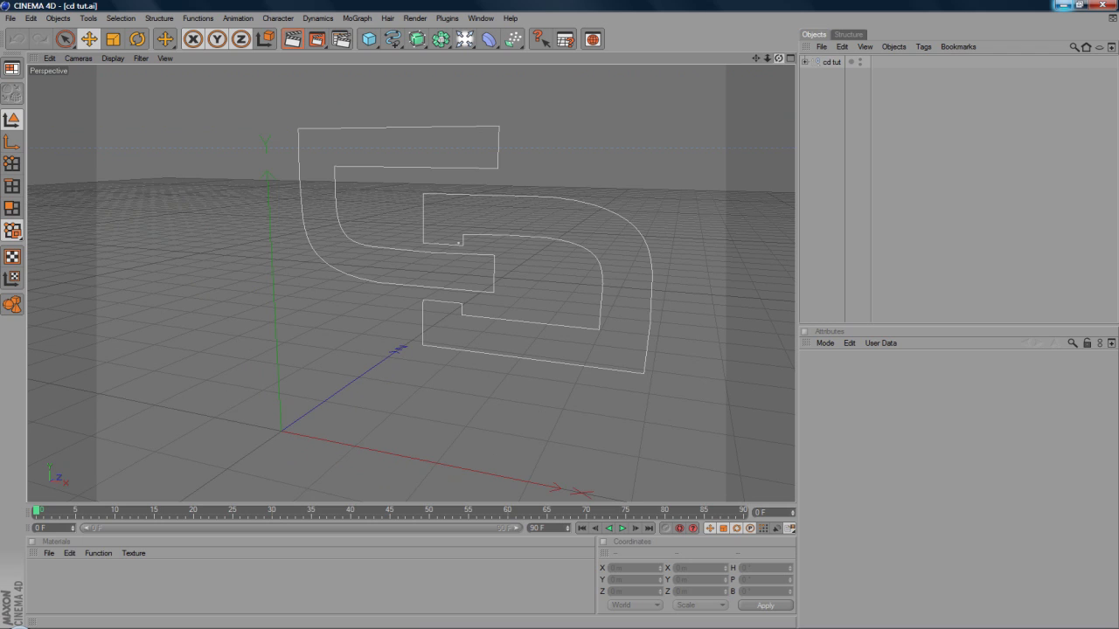
drag(416, 39, 540, 47)
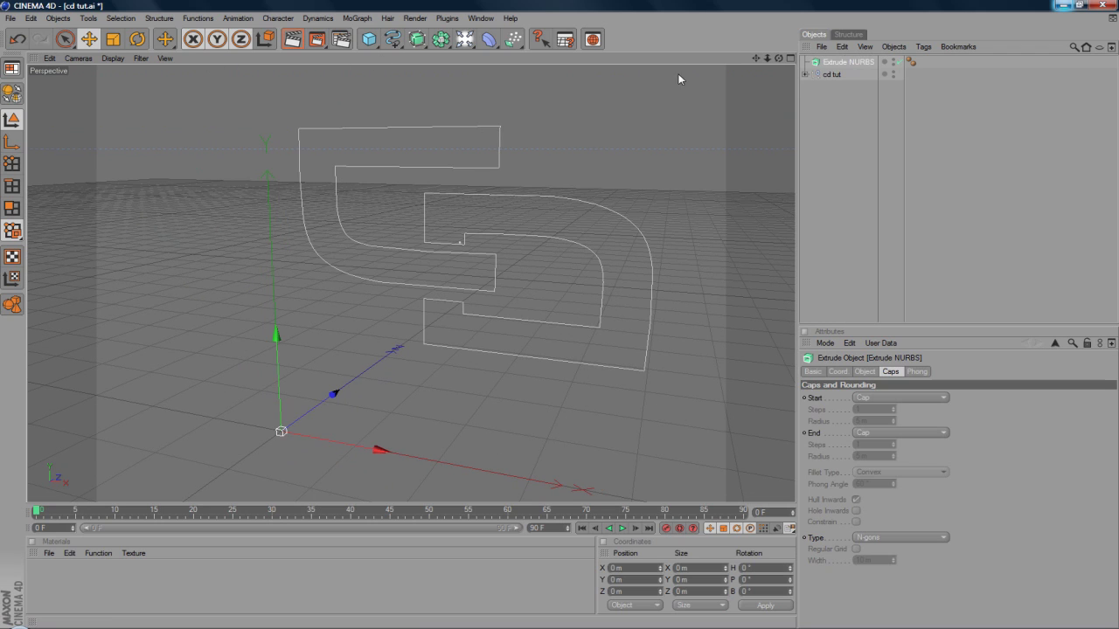
click(828, 77)
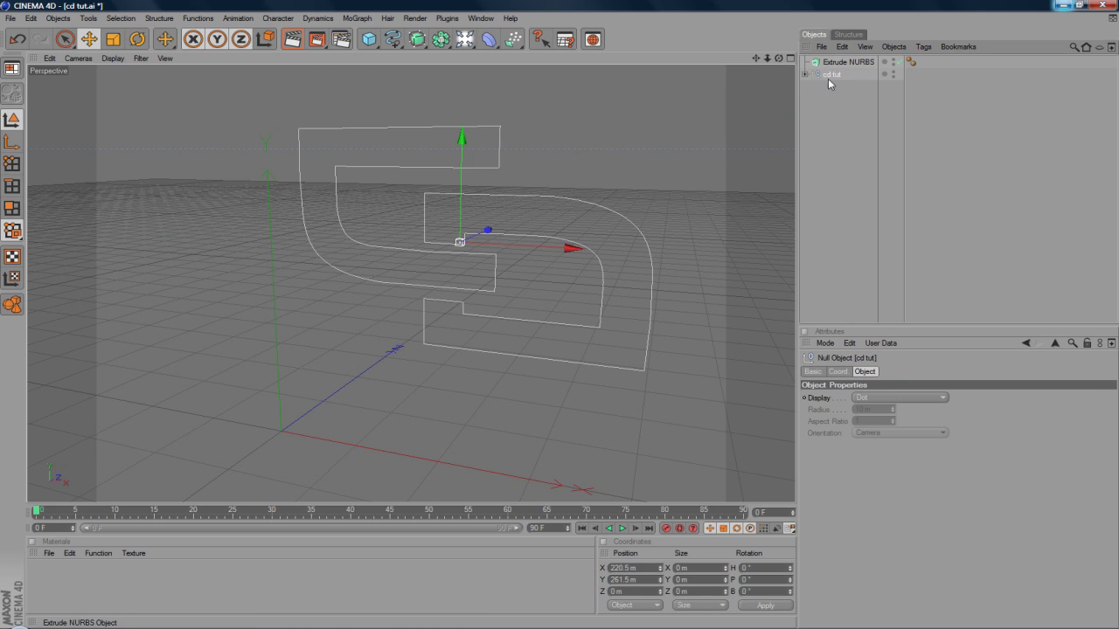
drag(829, 82, 839, 64)
key(ctrl+z)
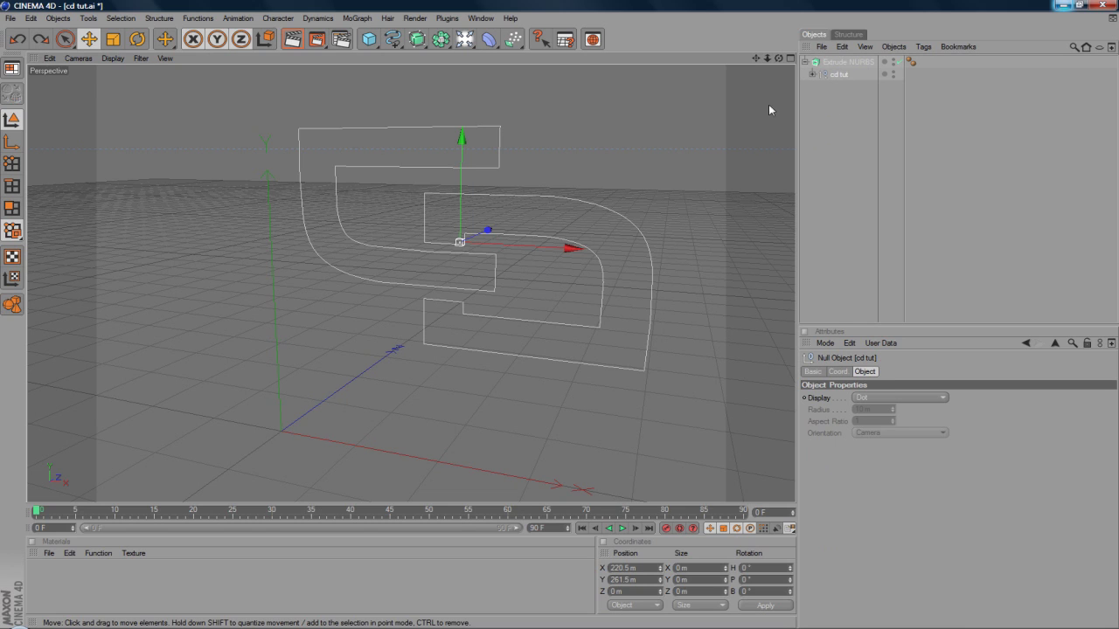
Pull Path 2 out of cd tut, delete the empty group, and put Path 2 in the extrude
click(812, 75)
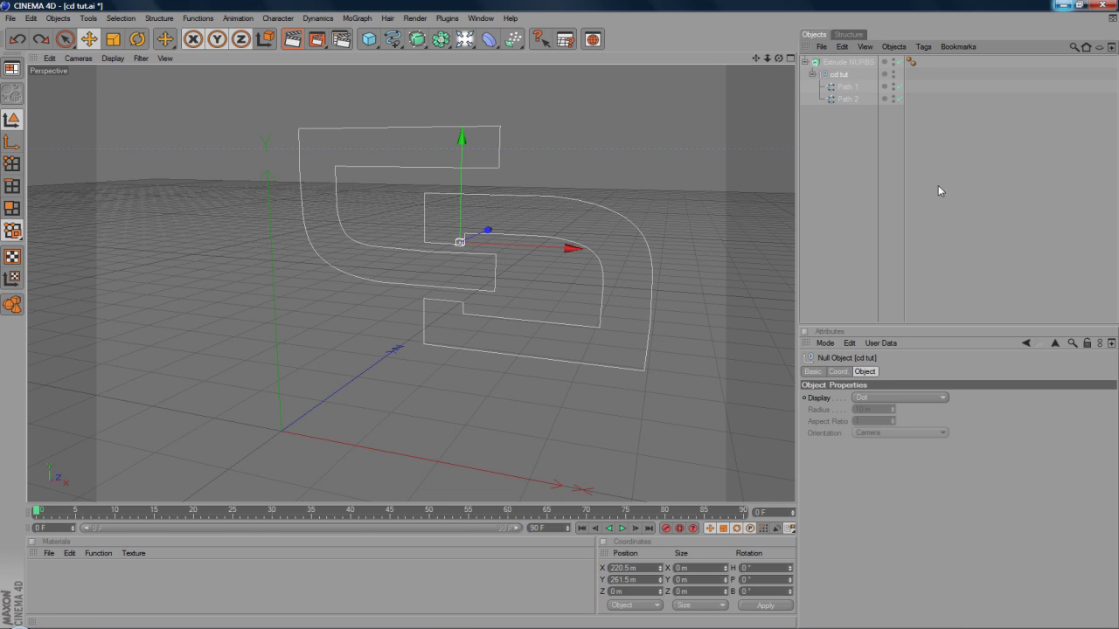
drag(844, 100, 837, 107)
click(852, 75)
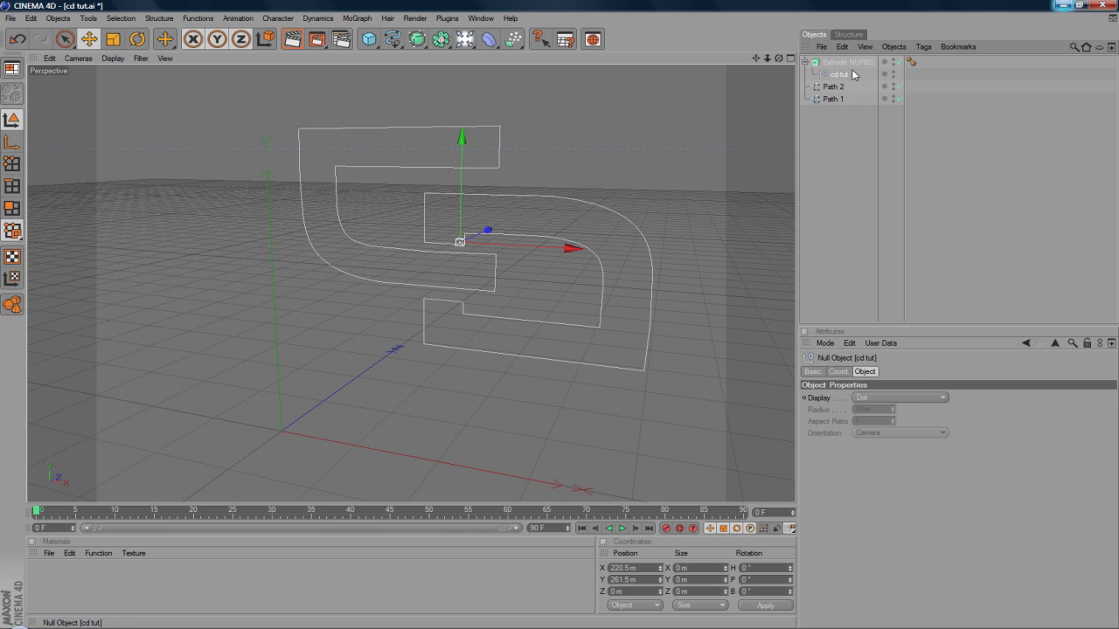
key(Delete)
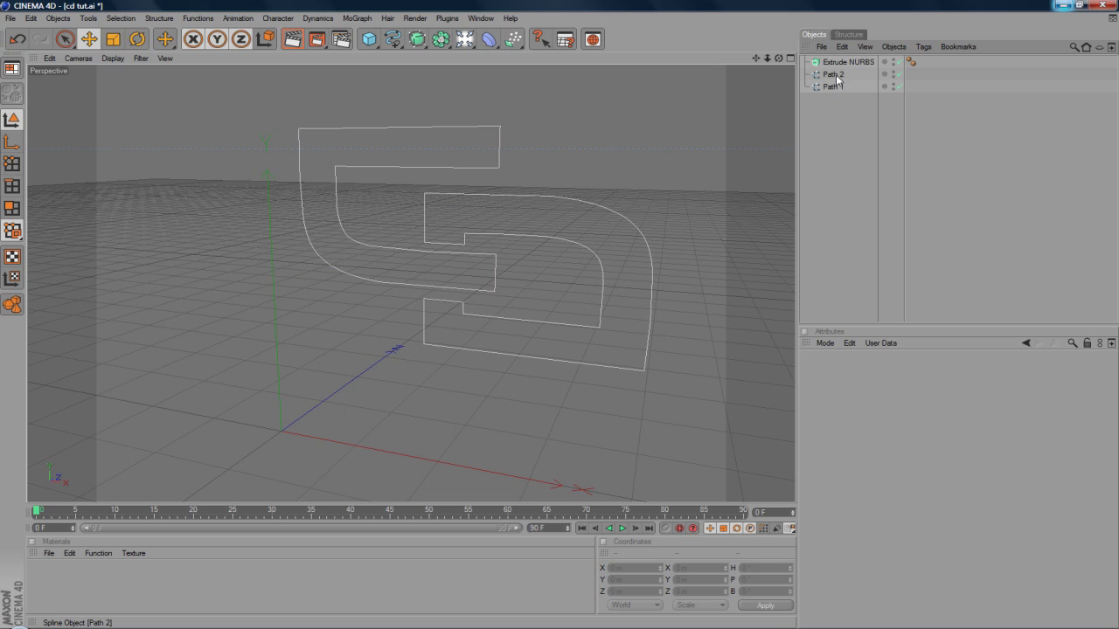
drag(837, 87, 841, 70)
Add a second Extrude NURBS and parent Path 1 under it
drag(417, 38, 559, 49)
click(833, 99)
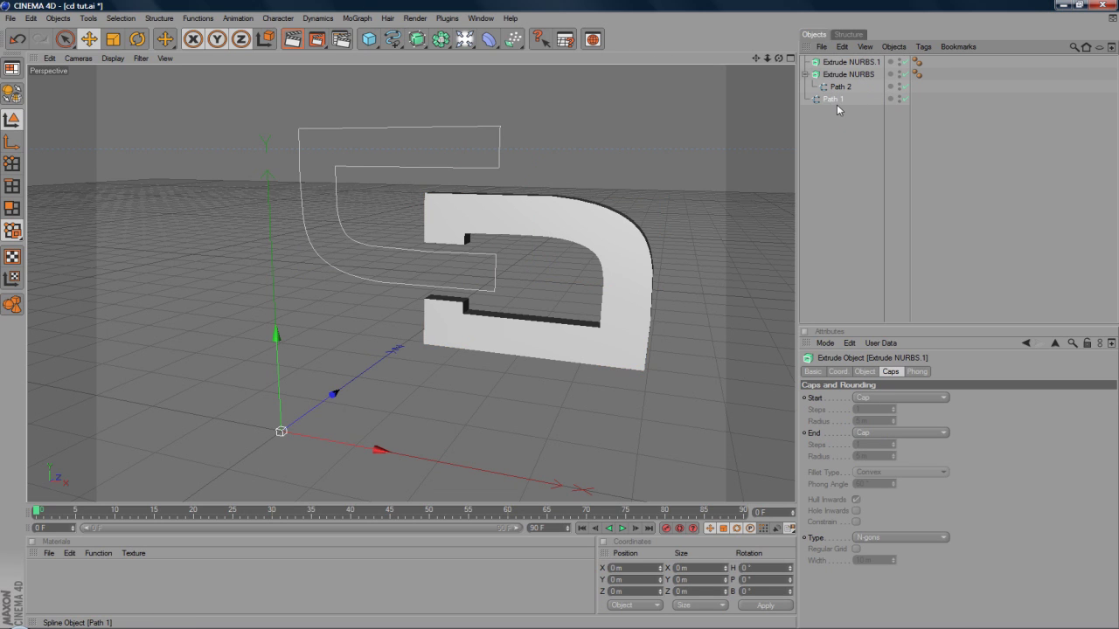
drag(847, 61, 848, 62)
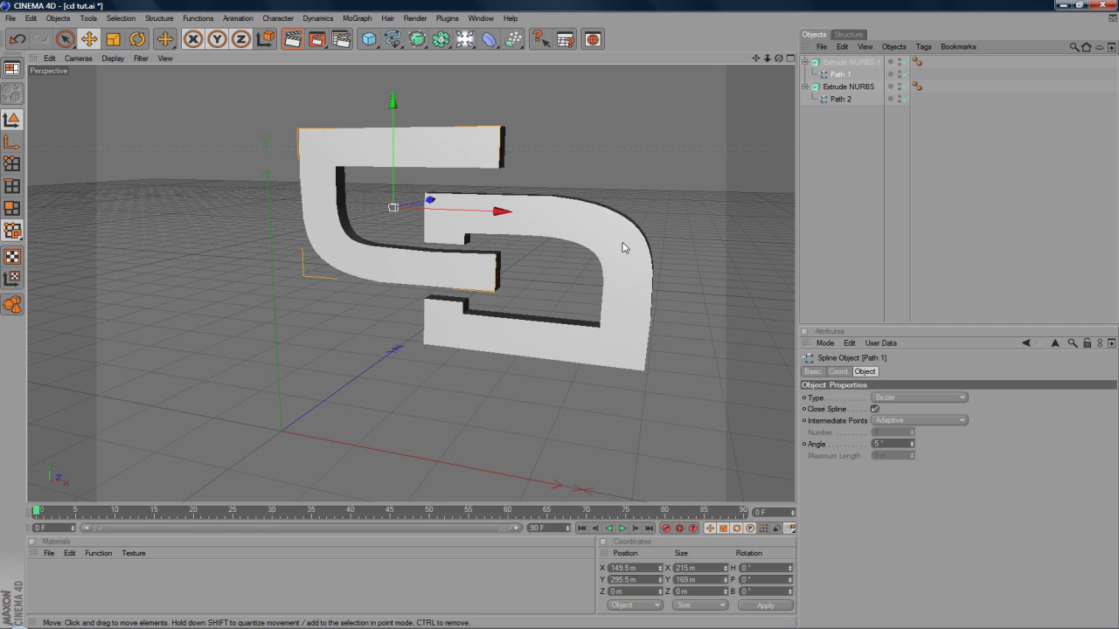
click(848, 87)
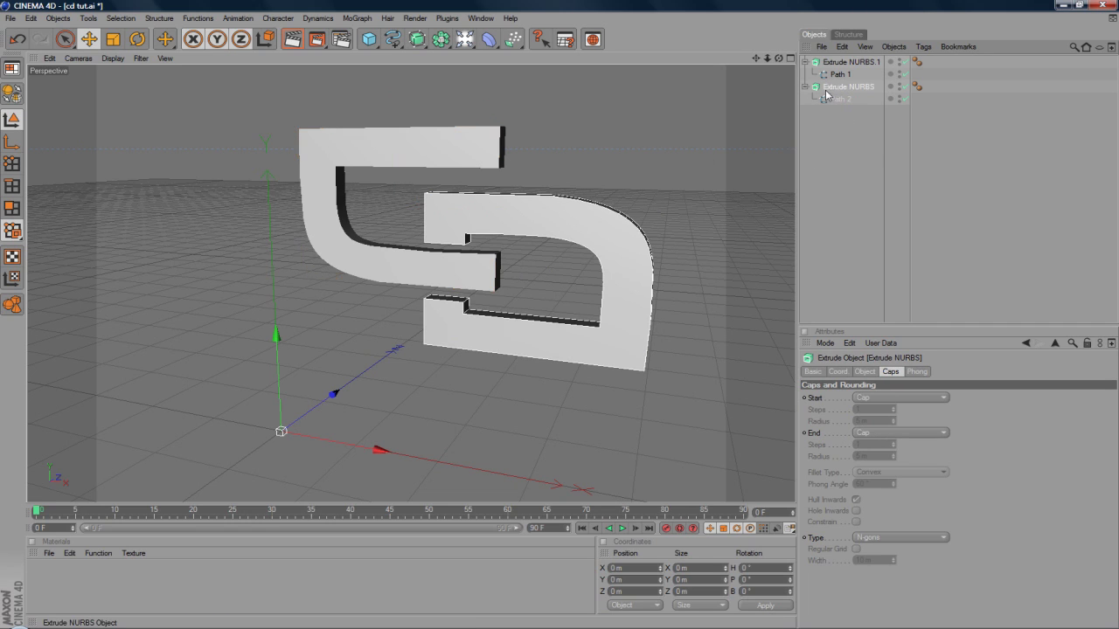
Set the D's Extrude NURBS Movement Z depth to 100 m
click(864, 371)
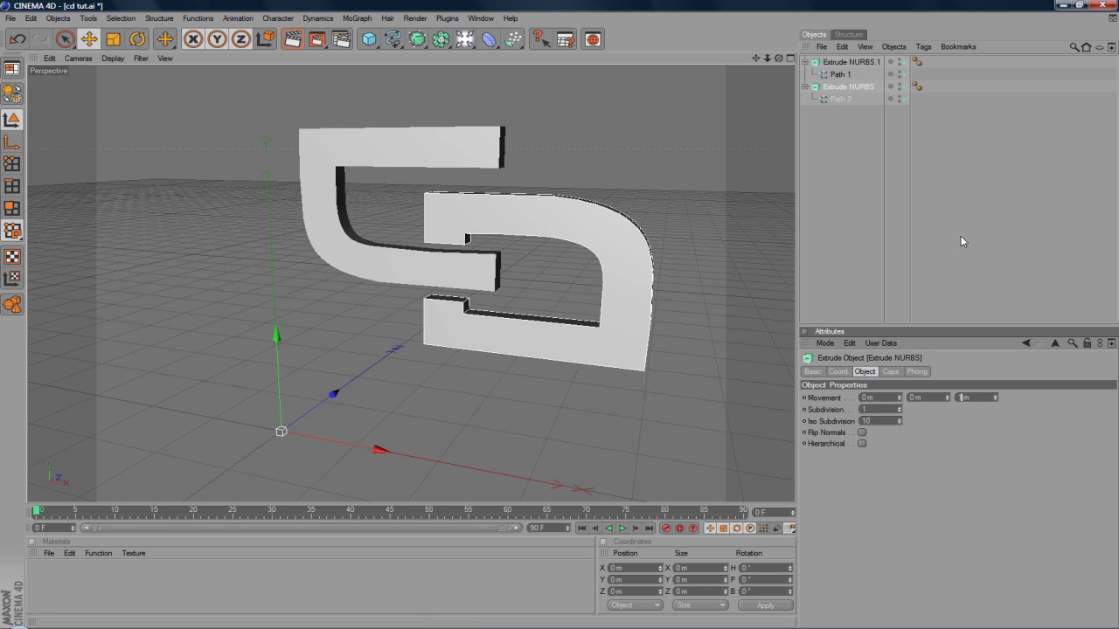
text(10100)
key(Return)
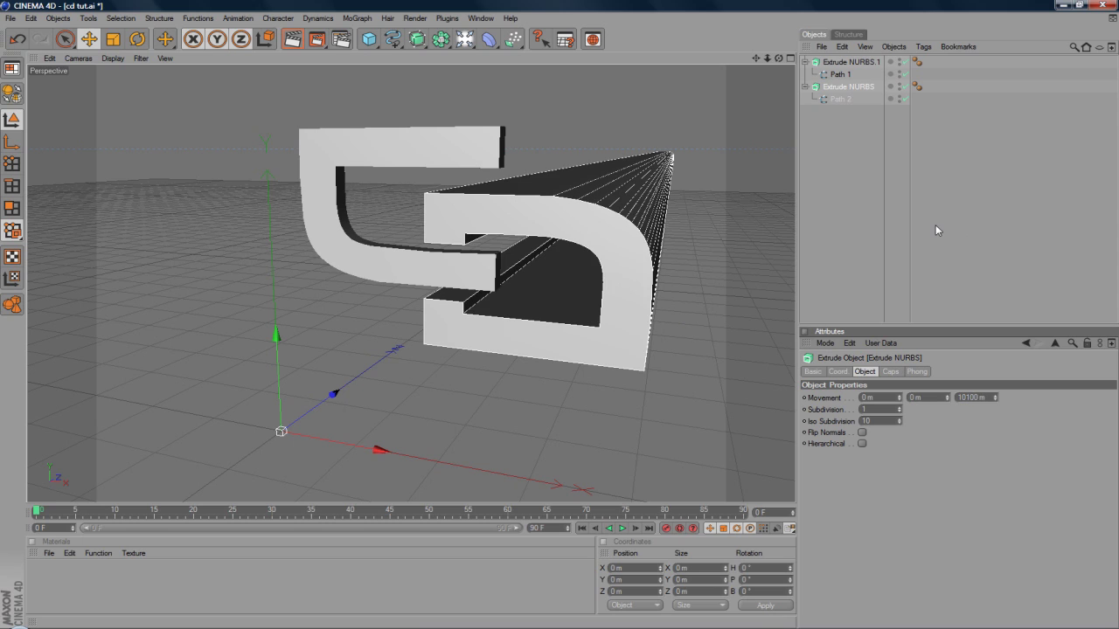
click(843, 99)
click(841, 87)
double_click(979, 398)
text(100)
key(Return)
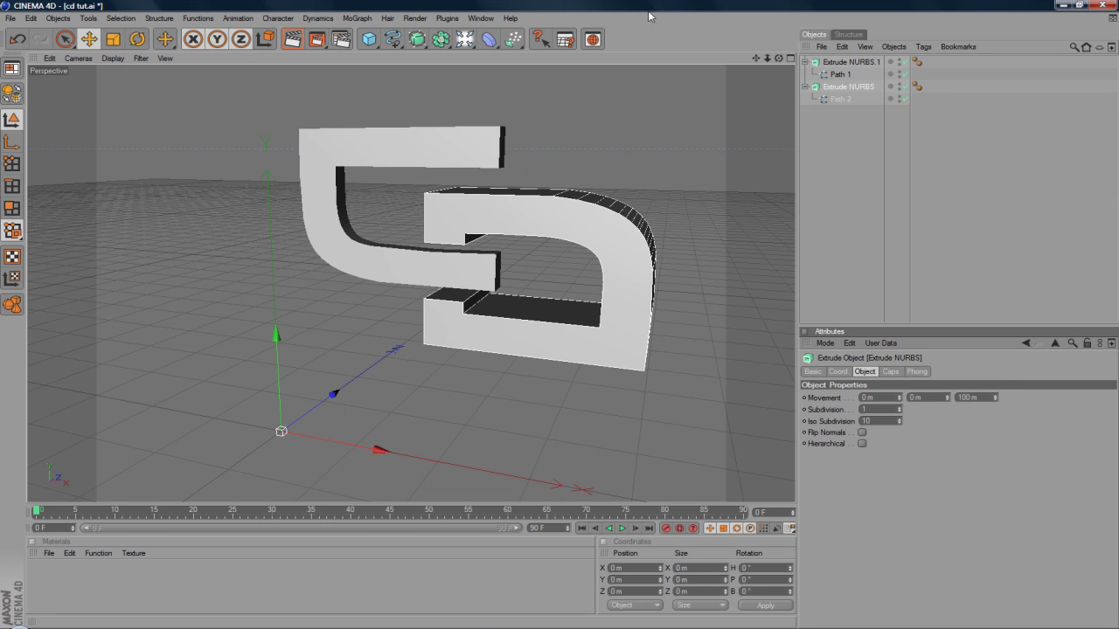
Start deepening the C's extrusion by editing its Movement Z value
click(837, 62)
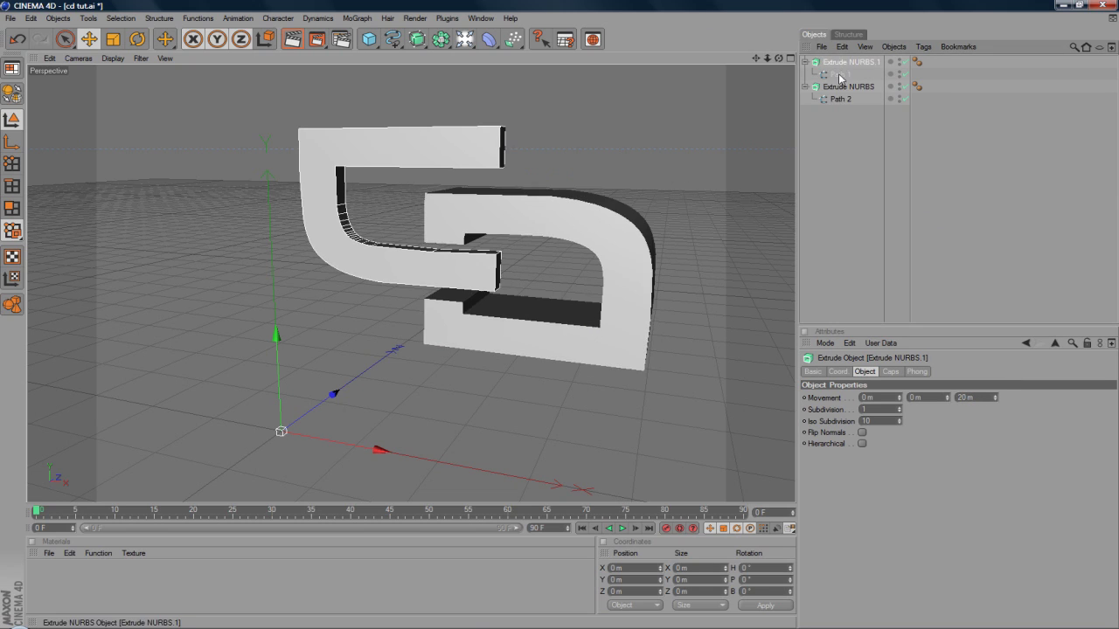
click(963, 397)
key(Delete)
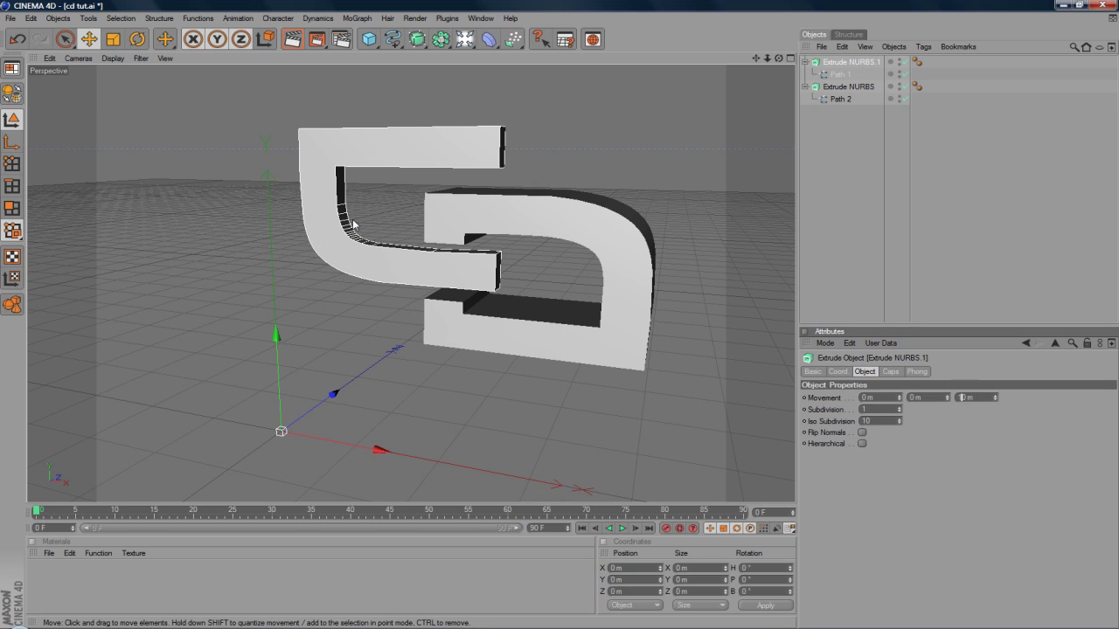
Finish the C's depth and give its start a Fillet Cap with 11 steps
text(1)
click(890, 371)
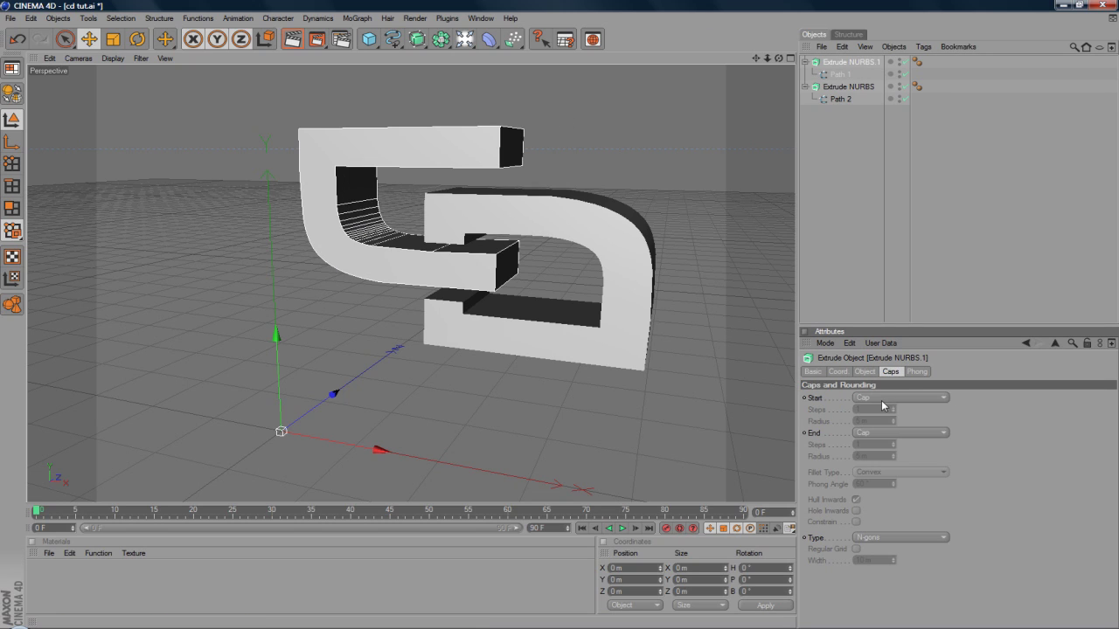
click(901, 397)
click(874, 445)
drag(894, 409, 895, 412)
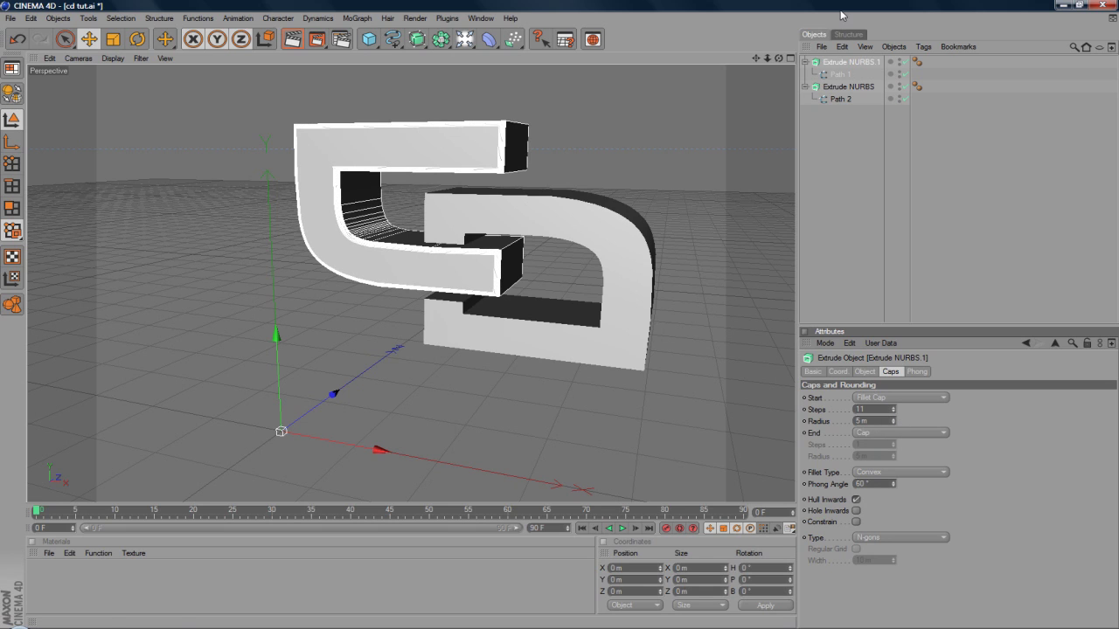
Give the D's start a Fillet Cap with 10 steps, then deselect and orbit to a frontal view
click(850, 88)
click(871, 399)
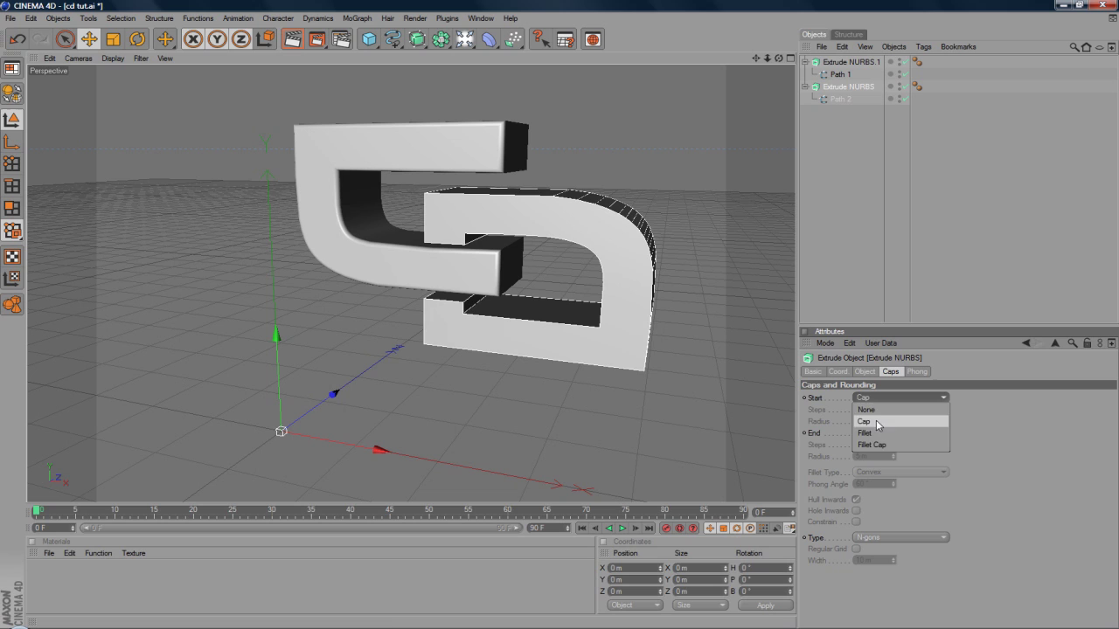
click(880, 446)
drag(894, 409, 894, 411)
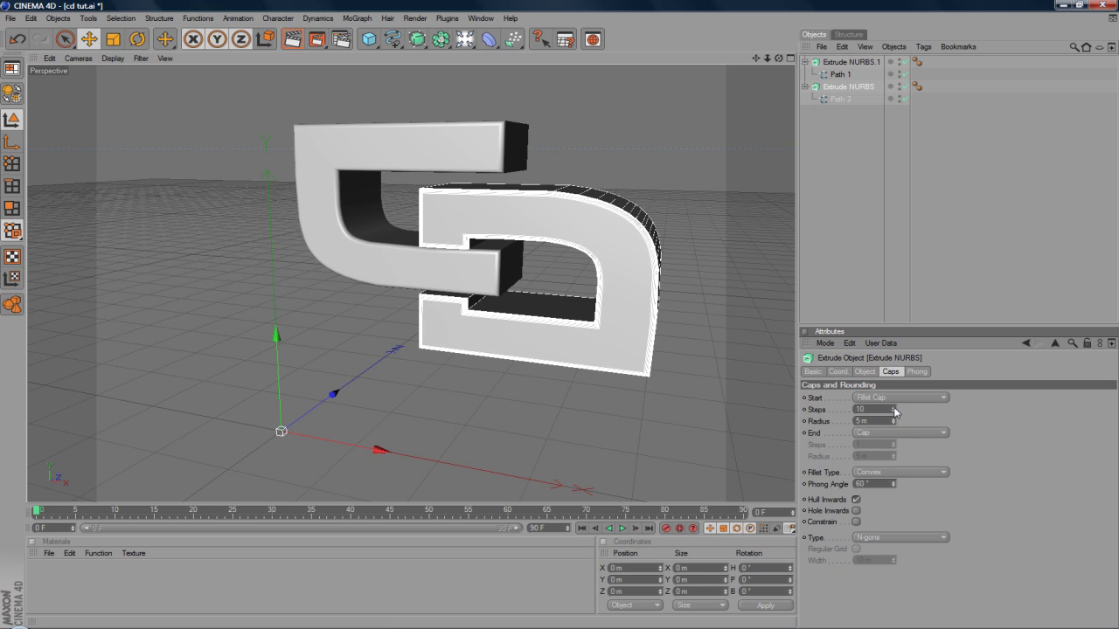
click(928, 286)
drag(779, 58, 723, 153)
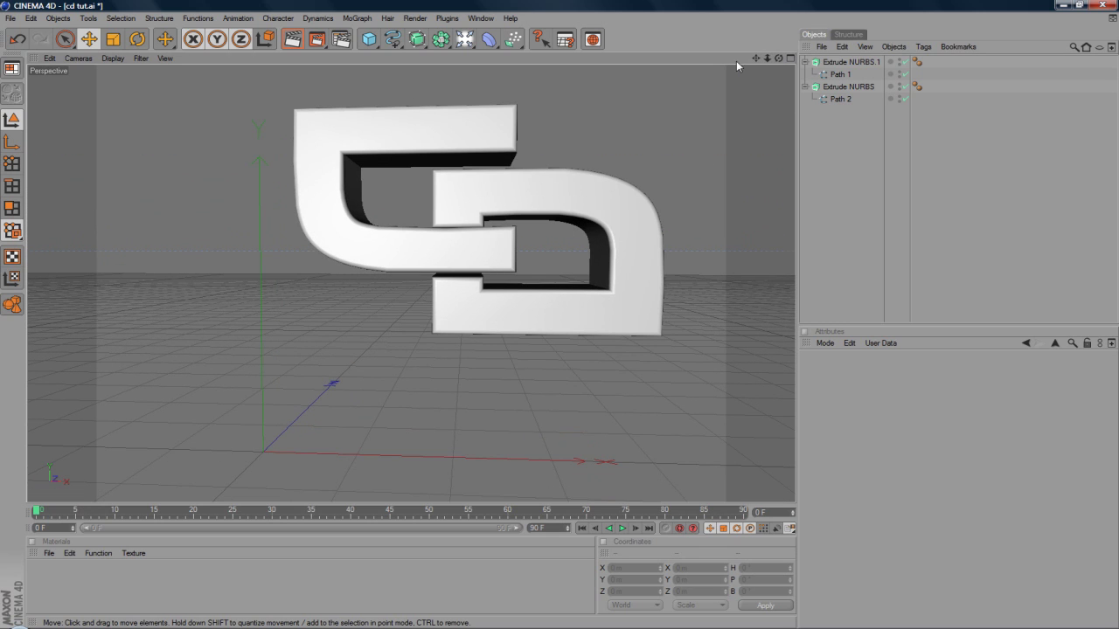
Pan the logo lower in the view and render the active view
drag(755, 58, 755, 123)
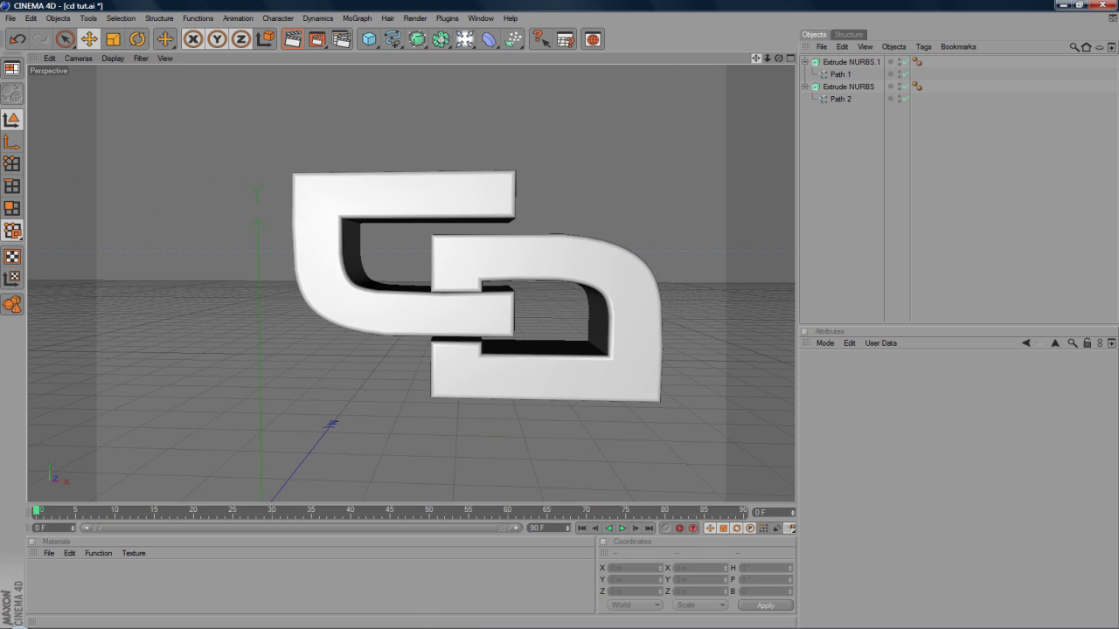
click(293, 39)
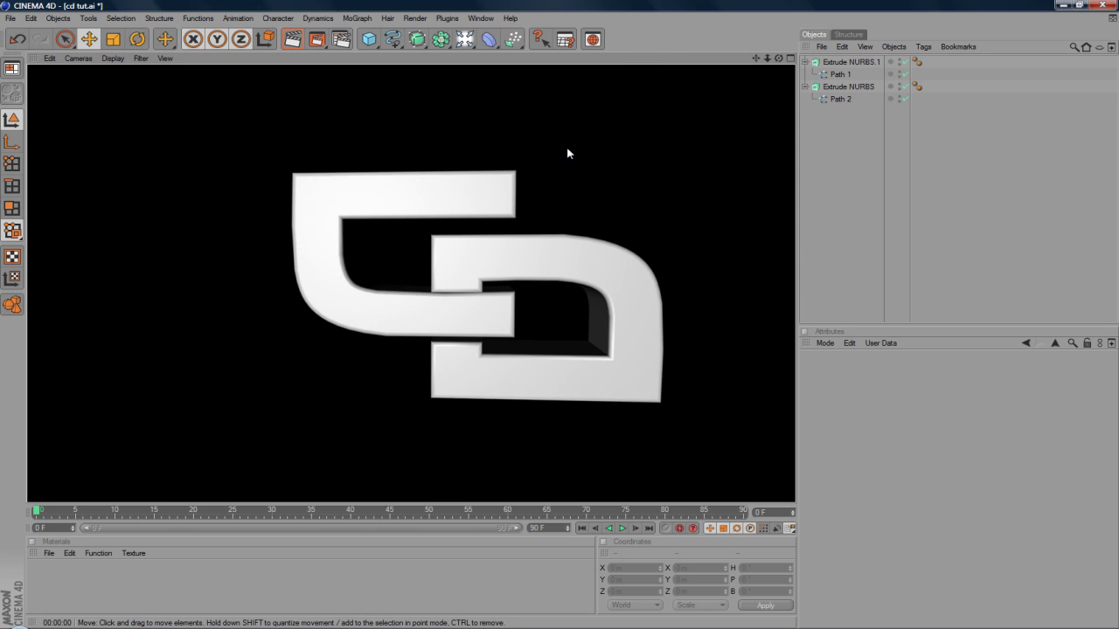